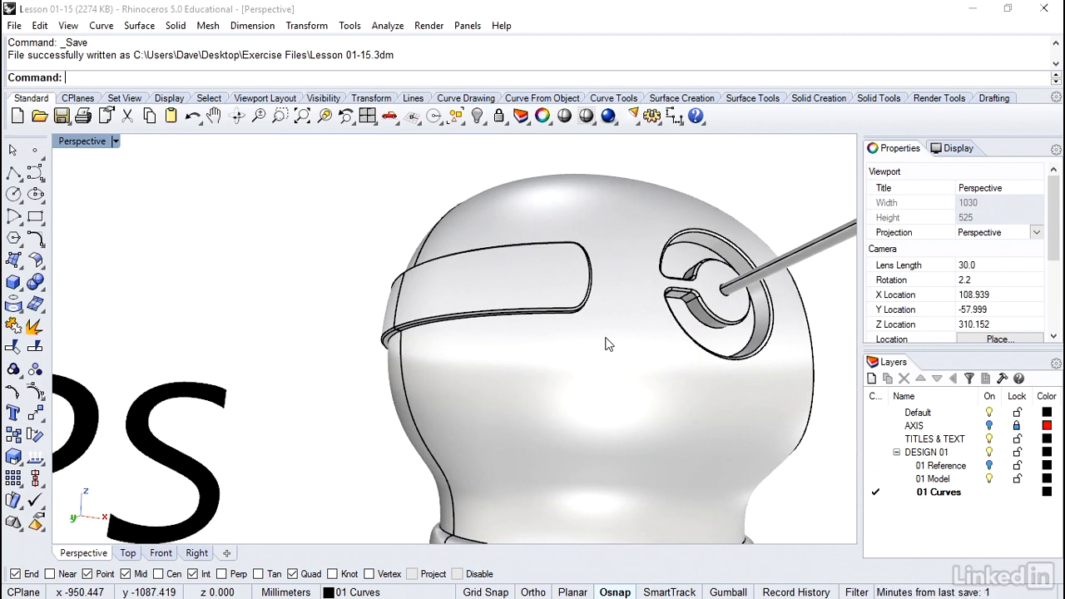
# Examine the finished visor band and its wrap around the helmet from the front and side.
pyautogui.click(605, 344)
pyautogui.moveTo(1054, 231); pyautogui.dragTo(1053, 297)
pyautogui.click(965, 294)
pyautogui.click(762, 203)
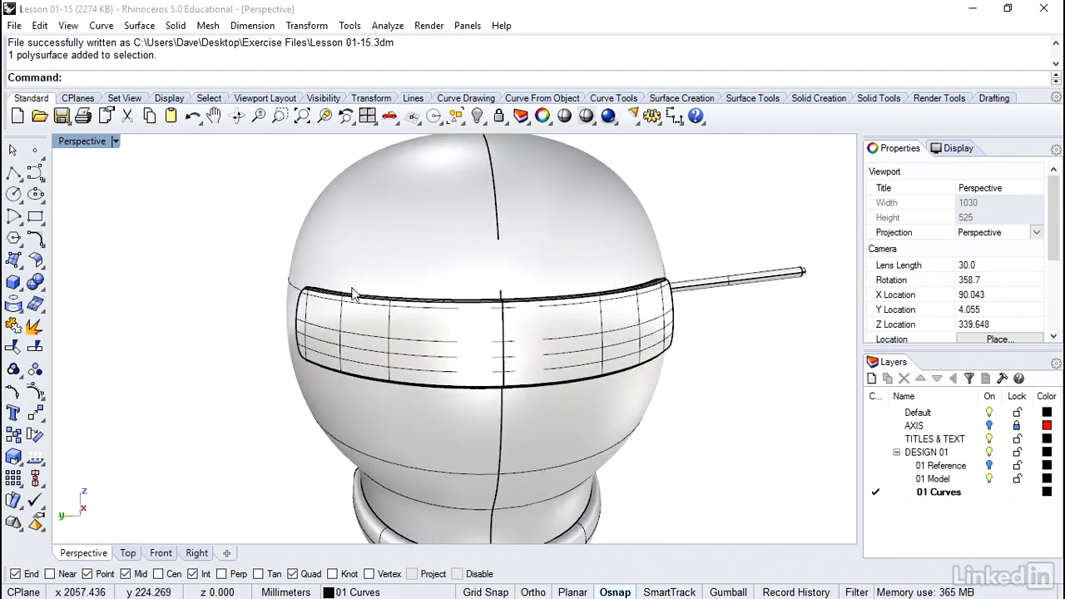
pyautogui.moveTo(666, 295); pyautogui.dragTo(615, 177, button='right')
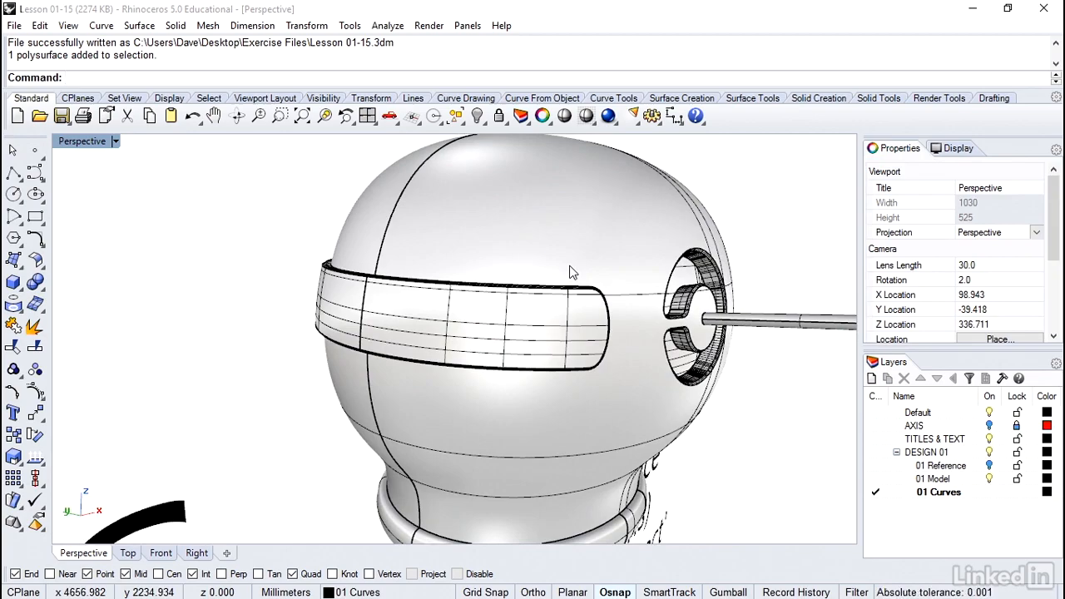
pyautogui.scroll(-3, 570, 272)
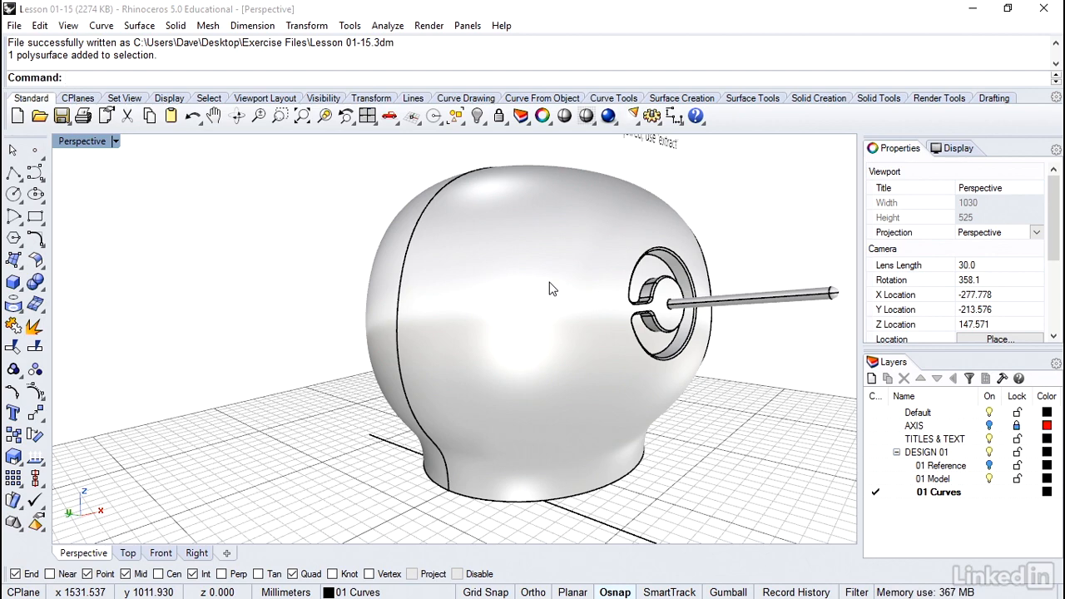
# Examine the helmet shell without the visor from several angles, including the ear recess and the rear seam.
pyautogui.moveTo(549, 289); pyautogui.dragTo(546, 226, button='right')
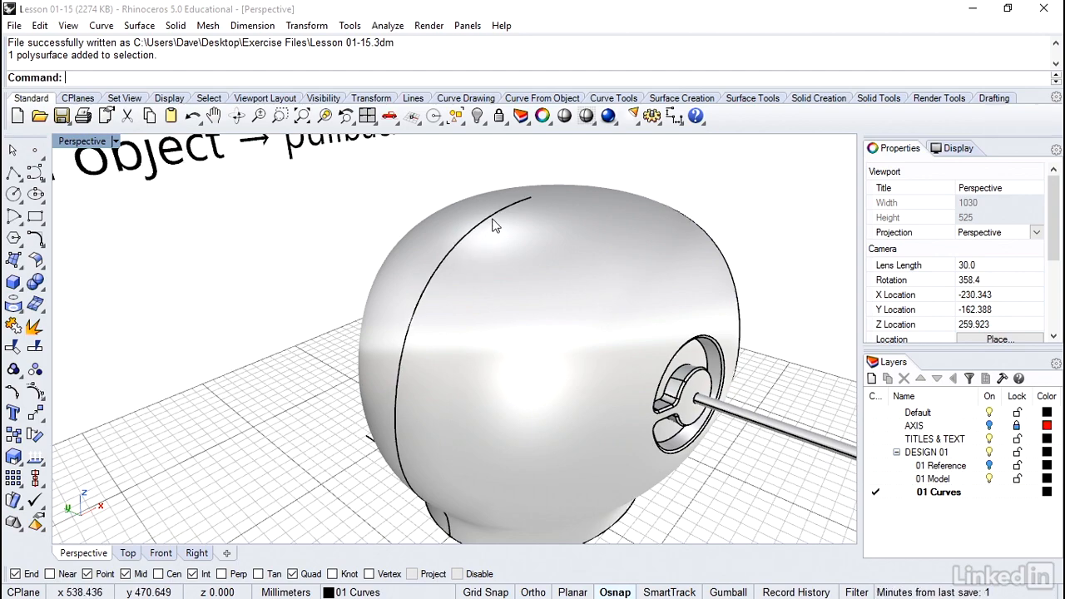
pyautogui.moveTo(494, 228); pyautogui.dragTo(468, 191, button='right')
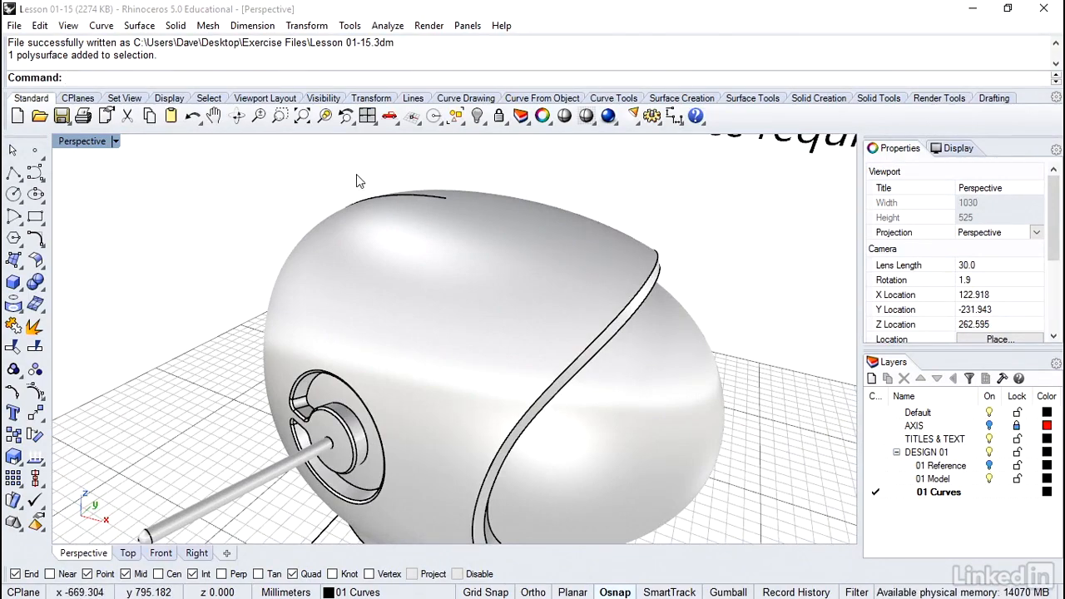
pyautogui.press('Left')
pyautogui.press('Left')
pyautogui.press('Left')
pyautogui.press('Left')
pyautogui.press('Left')
pyautogui.press('Left')
pyautogui.press('Left')
pyautogui.press('Left')
pyautogui.press('Left')
pyautogui.press('Left')
pyautogui.press('Left')
pyautogui.press('Left')
pyautogui.press('Left')
pyautogui.press('Left')
pyautogui.press('Left')
pyautogui.press('Left')
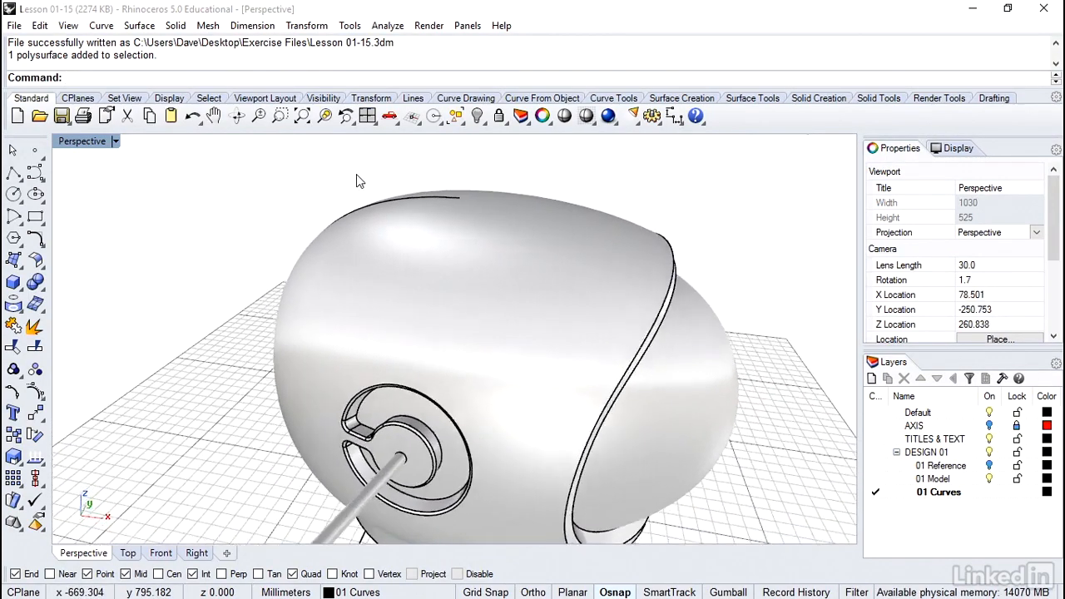
pyautogui.press('Left')
pyautogui.press('Left')
pyautogui.press('Left')
pyautogui.press('Left')
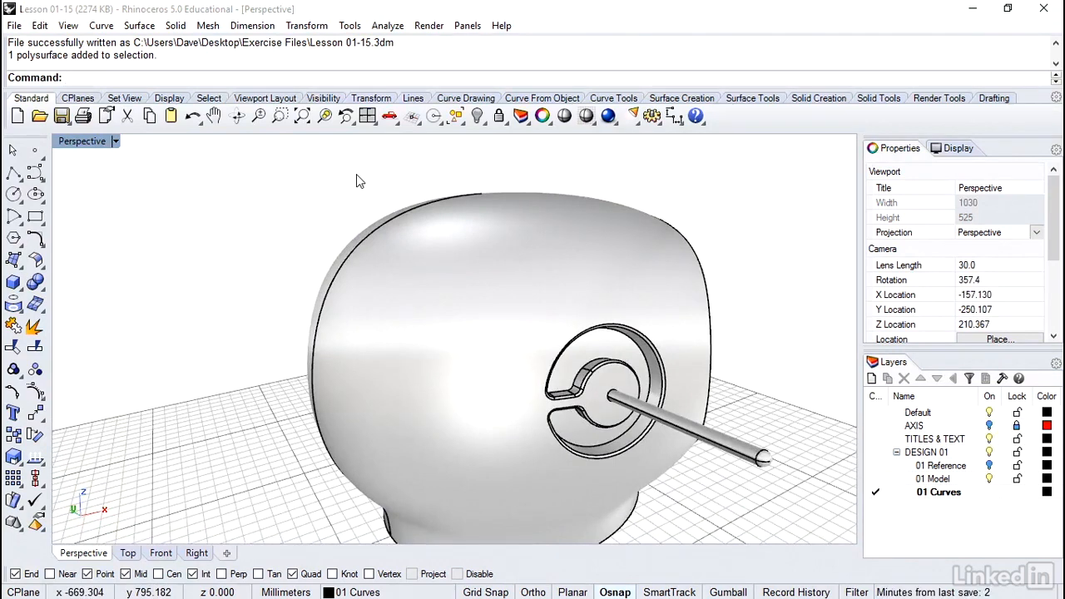
# Inspect the extents of the outer shell surface and the rim polysurface around its rear opening.
pyautogui.click(457, 222)
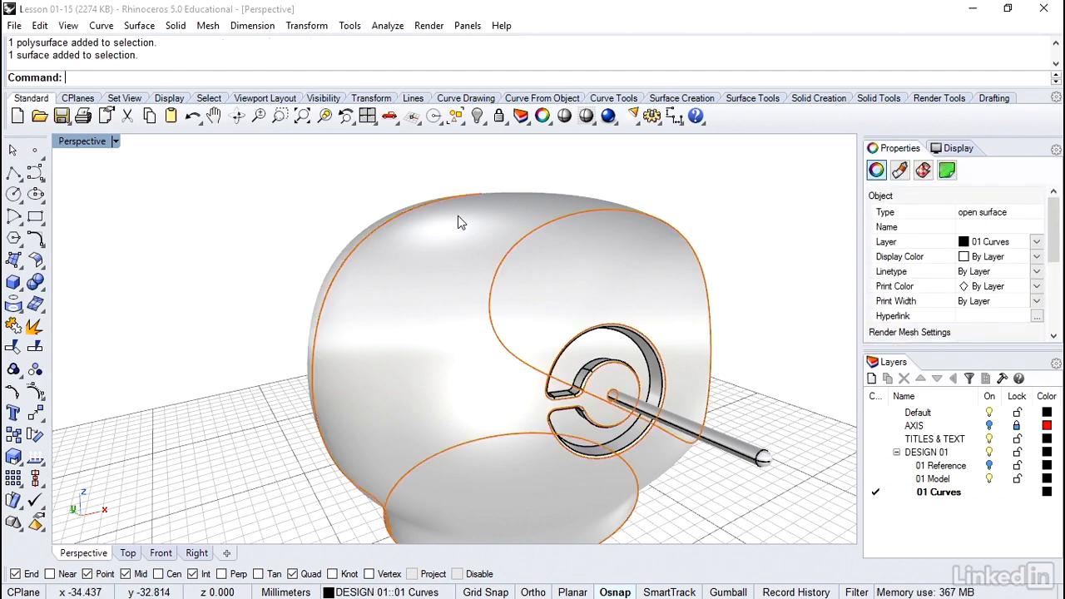
pyautogui.press('Left')
pyautogui.press('Left')
pyautogui.press('Left')
pyautogui.press('Left')
pyautogui.press('Left')
pyautogui.press('Left')
pyautogui.press('Left')
pyautogui.press('Left')
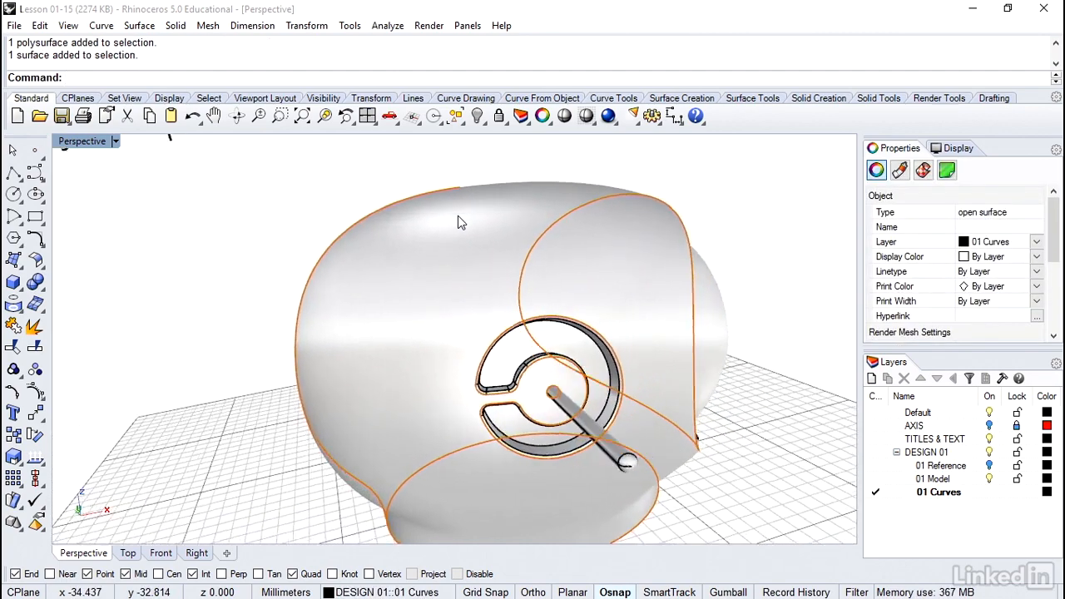
pyautogui.press('Left')
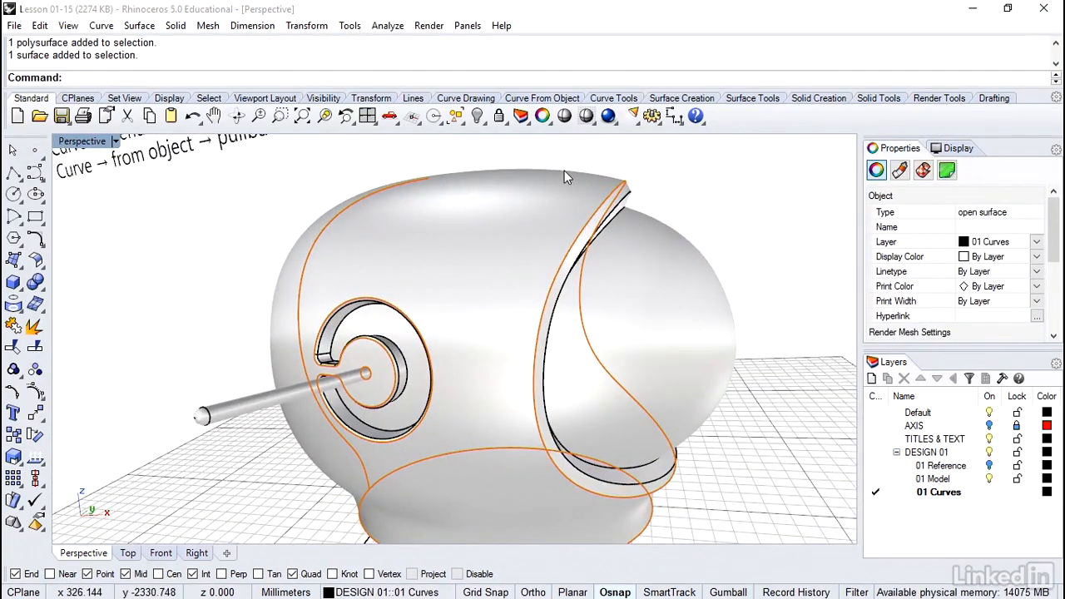
pyautogui.click(661, 232)
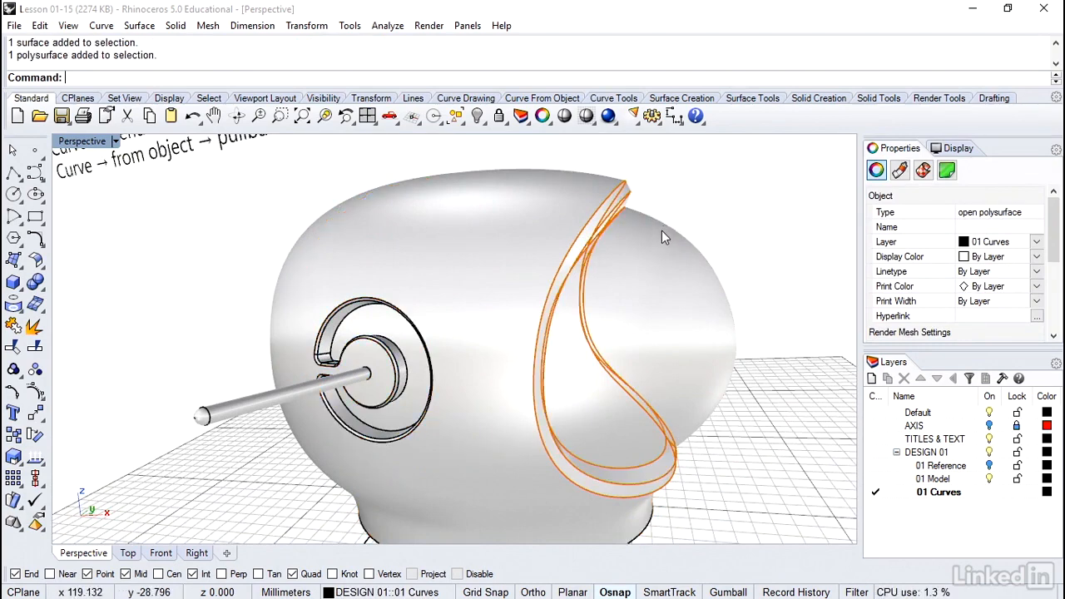
pyautogui.click(376, 325)
pyautogui.click(548, 174)
pyautogui.press('Right')
pyautogui.press('Right')
pyautogui.press('Right')
pyautogui.press('Right')
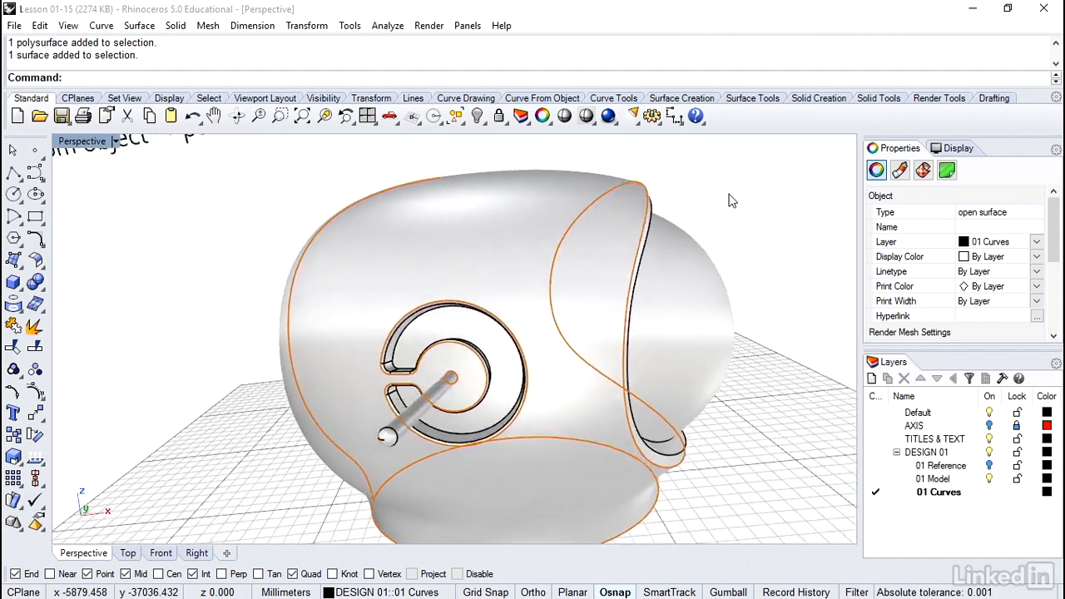
pyautogui.press('Right')
pyautogui.press('Right')
pyautogui.press('Right')
pyautogui.press('Right')
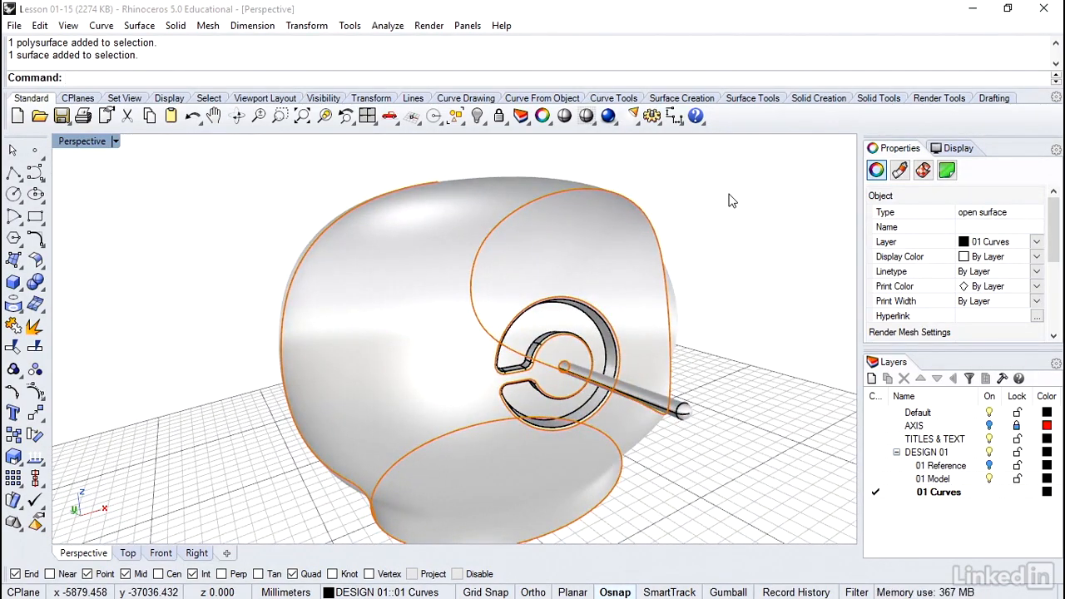
# Inspect the straight curve that crosses under the helmet's base.
pyautogui.click(715, 199)
pyautogui.press('Right')
pyautogui.press('Right')
pyautogui.press('Right')
pyautogui.press('Right')
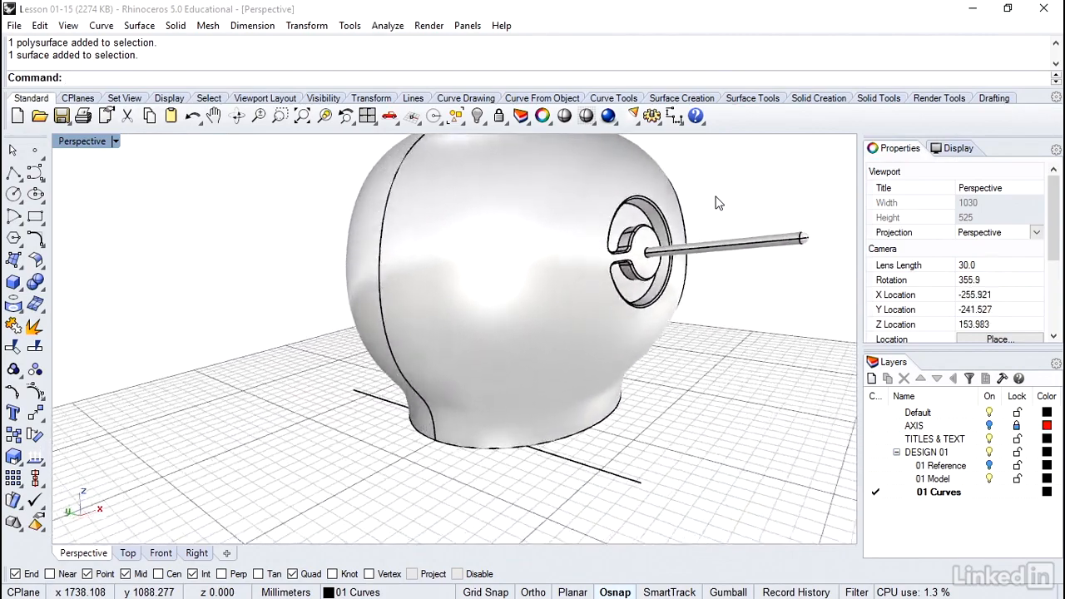
pyautogui.press('Right')
pyautogui.click(610, 429)
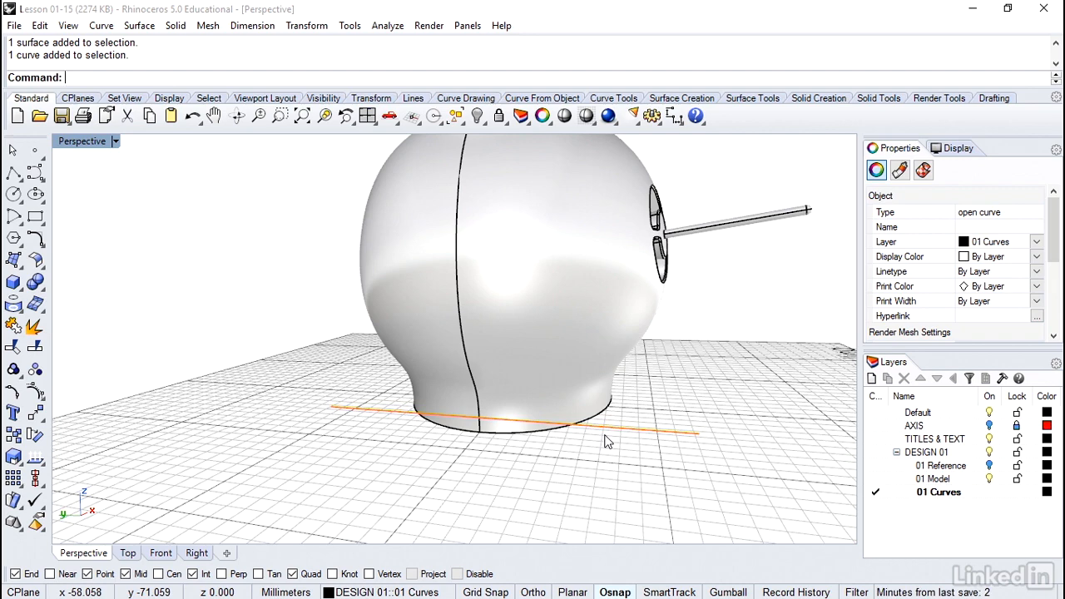
pyautogui.press('Escape')
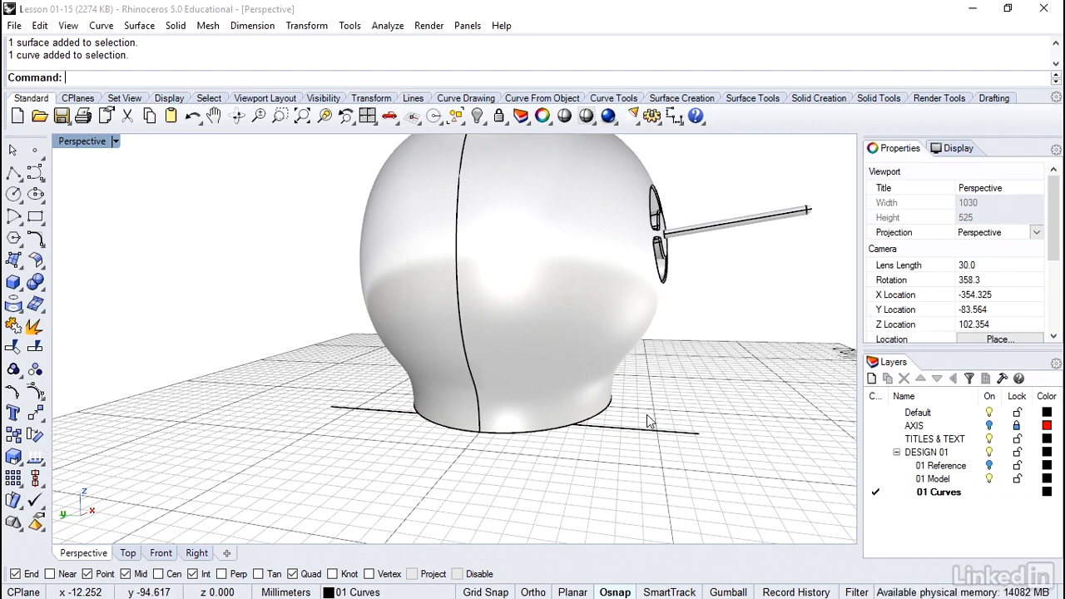
# Extract a U-direction isocurve from the helmet's outer surface at the upper edge of the round ear disc.
pyautogui.click(102, 26)
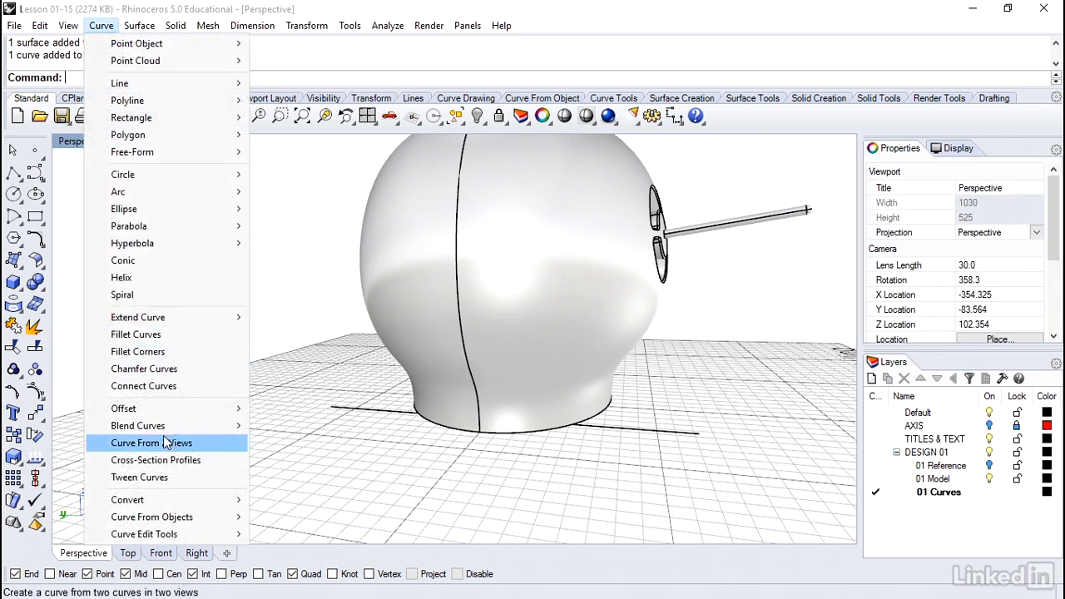
pyautogui.moveTo(165, 519)
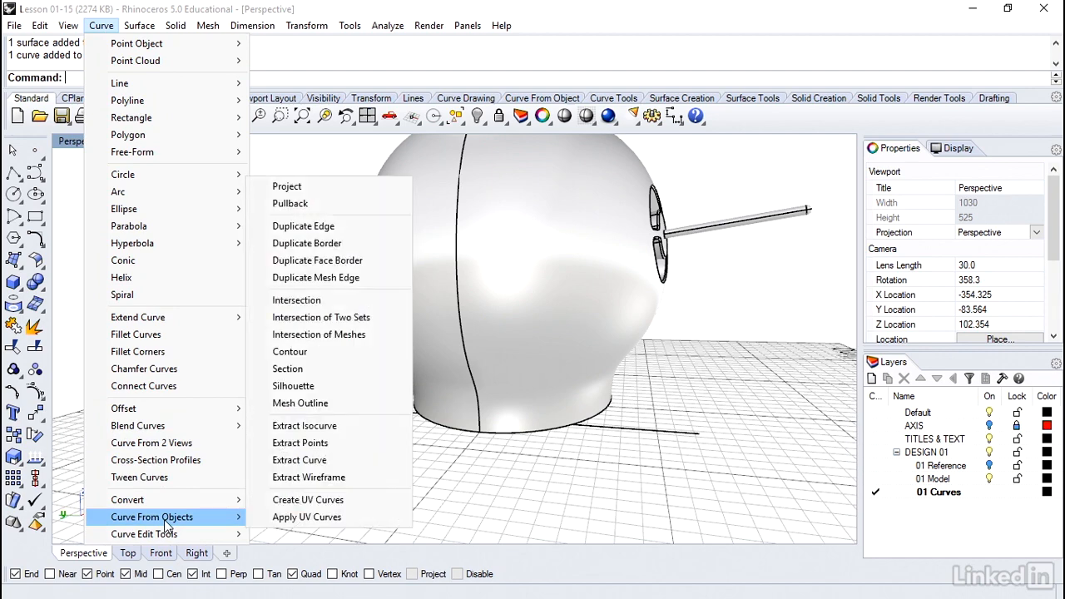
pyautogui.click(300, 426)
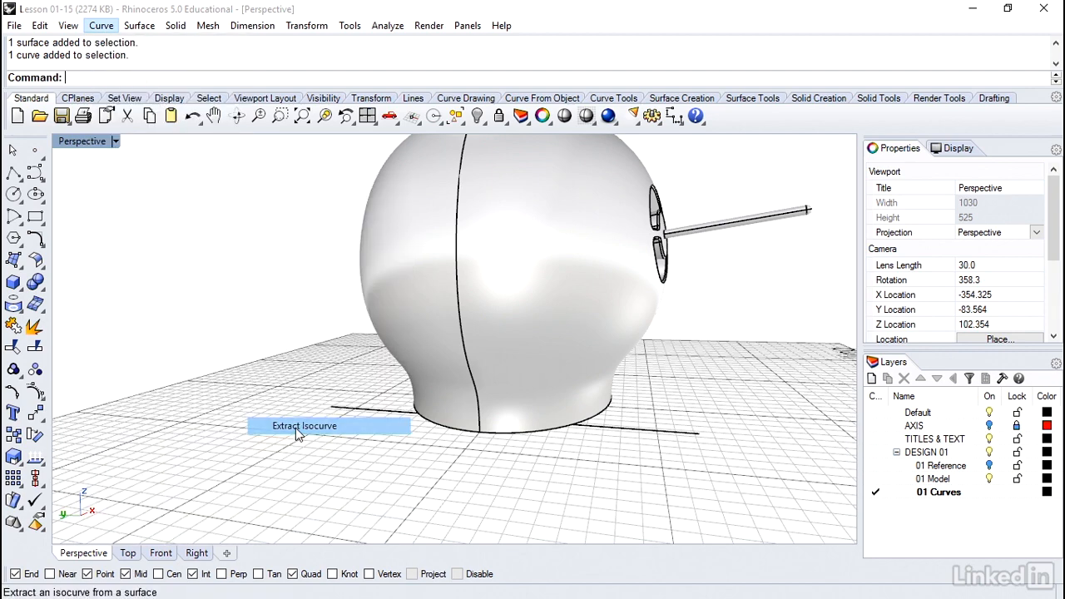
pyautogui.click(518, 326)
pyautogui.moveTo(518, 325)
pyautogui.mouseDown(button='right')
pyautogui.moveTo(489, 380)
pyautogui.moveTo(513, 331)
pyautogui.mouseUp(button='right')
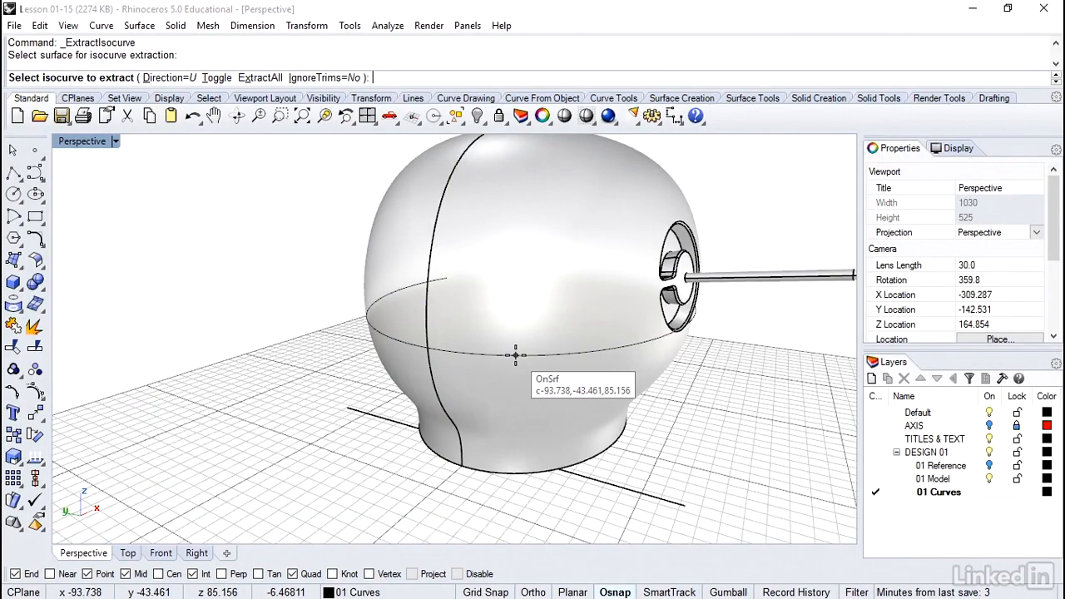
pyautogui.moveTo(515, 355); pyautogui.dragTo(462, 345, button='right')
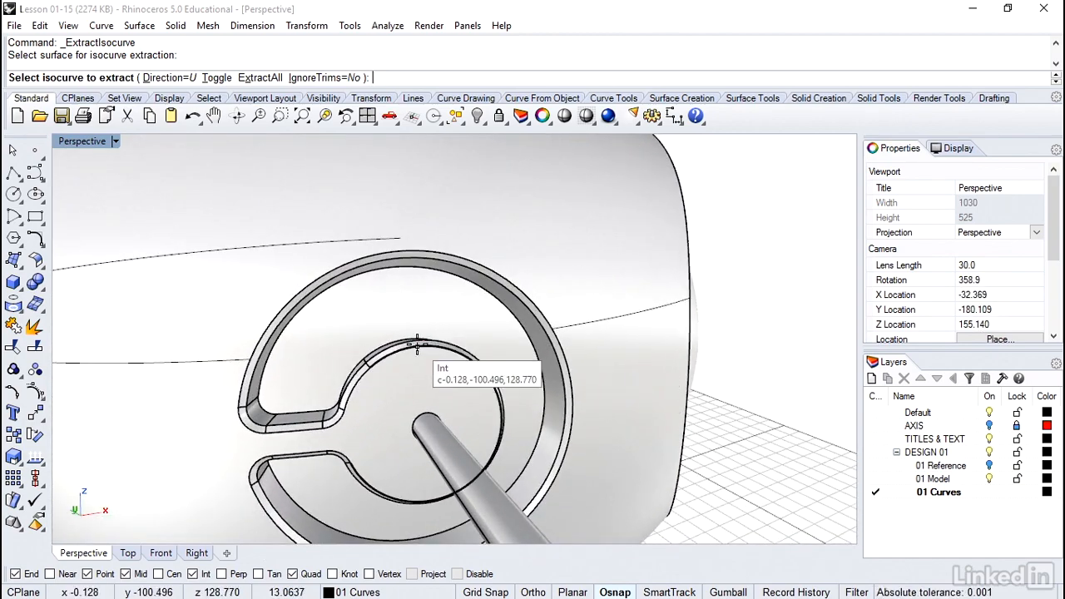
pyautogui.click(419, 347)
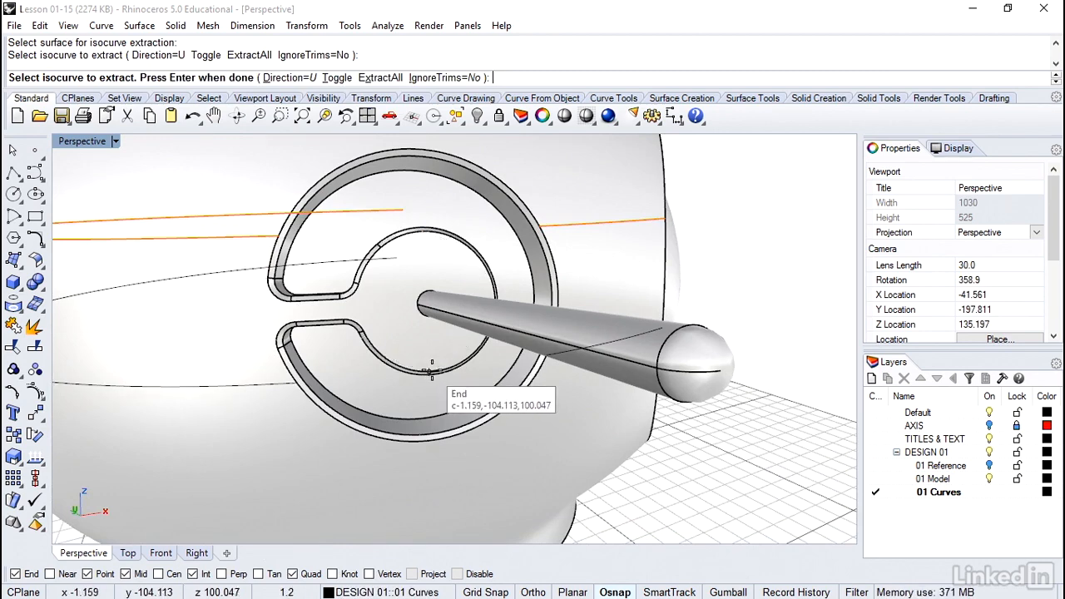
# Extract a second U-direction isocurve at the lower edge of the ear disc and finish the extraction.
pyautogui.moveTo(434, 370); pyautogui.dragTo(436, 324, button='right')
pyautogui.click(432, 332)
pyautogui.rightClick(433, 331)
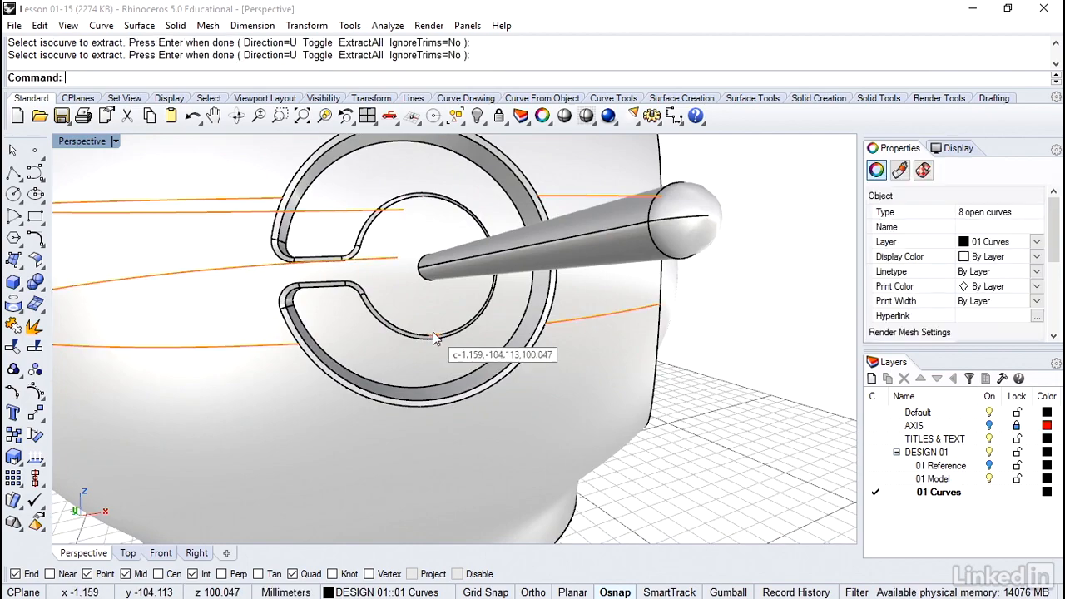
pyautogui.click(708, 412)
# Check the upper extracted isocurve on the front of the helmet by selecting it.
pyautogui.moveTo(707, 413); pyautogui.dragTo(500, 307, button='right')
pyautogui.click(500, 307)
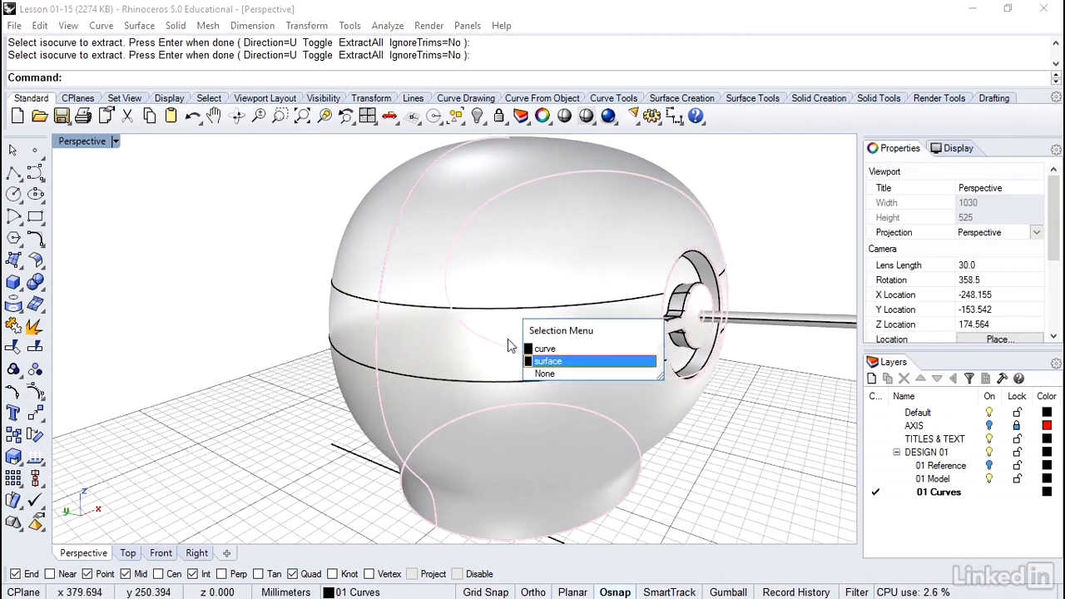
pyautogui.click(537, 350)
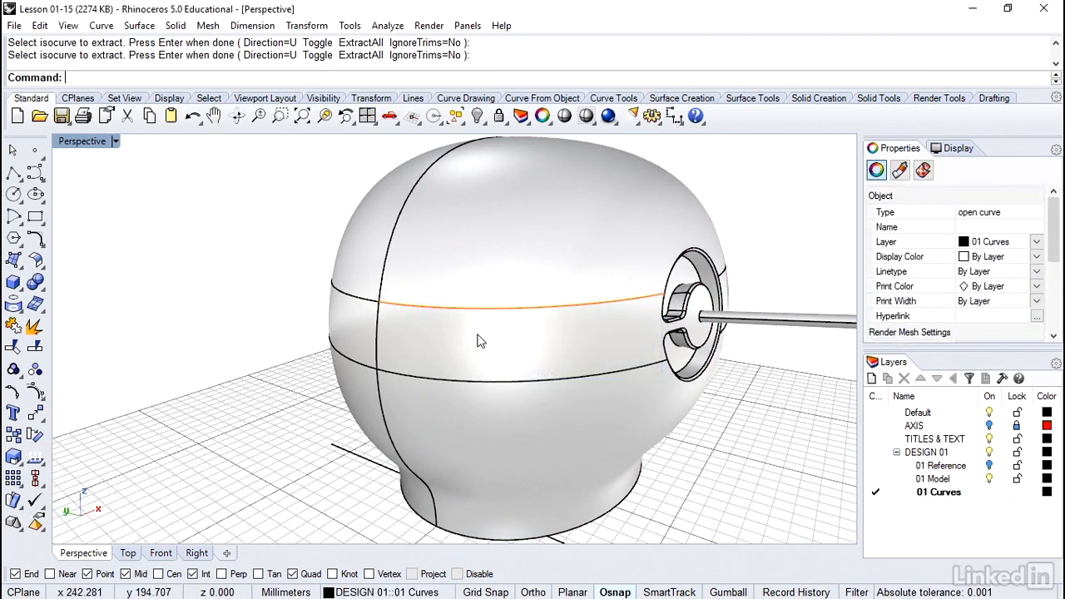
pyautogui.click(285, 329)
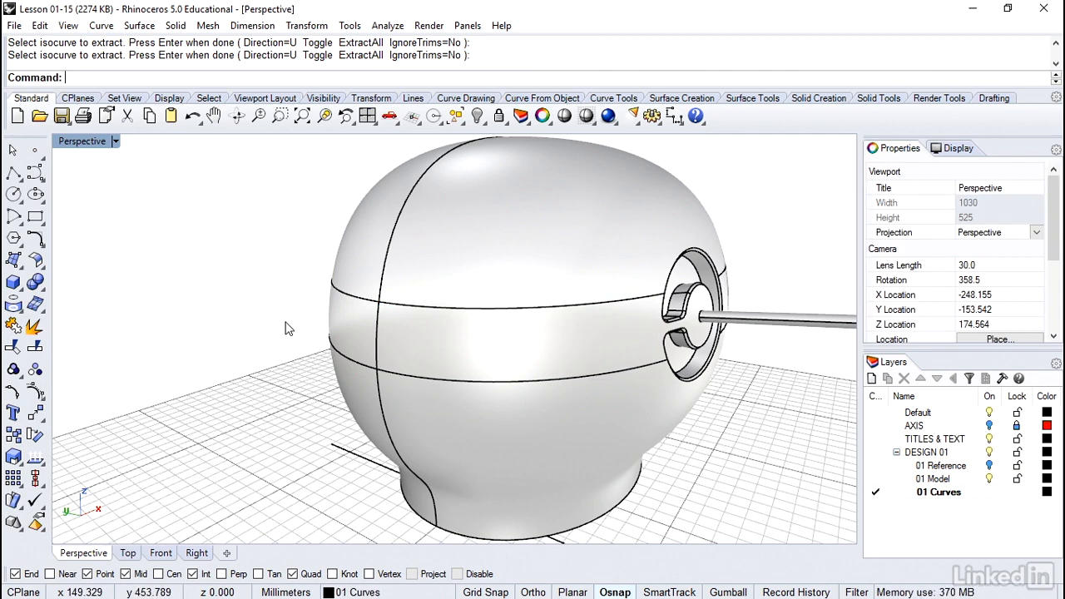
# Extract two V-direction isocurves from the helmet surface where the straight base line crosses each side of its bottom edge.
pyautogui.rightClick(543, 56)
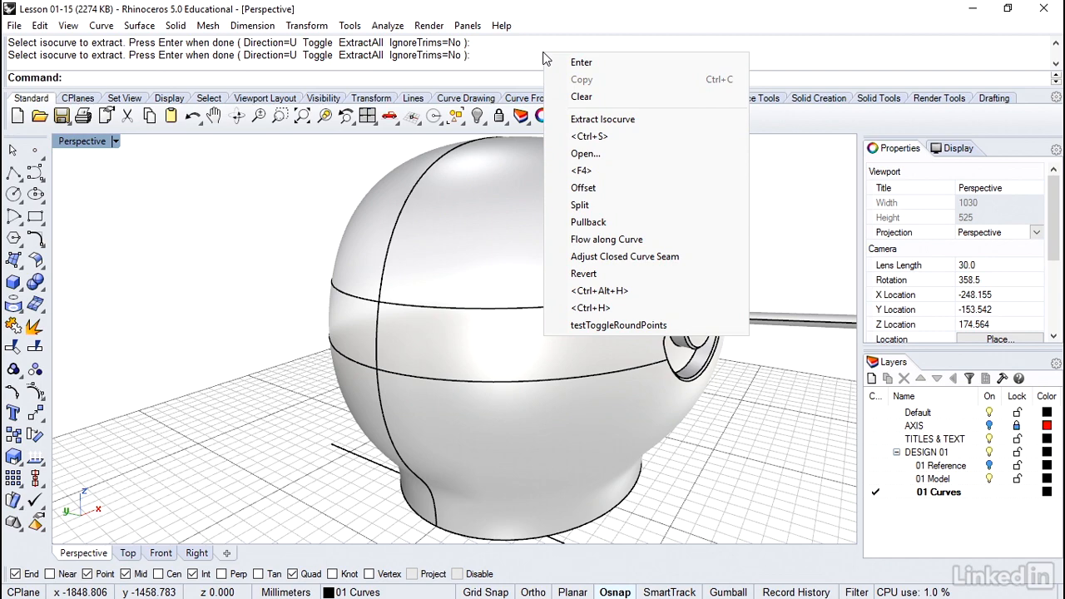
pyautogui.click(589, 121)
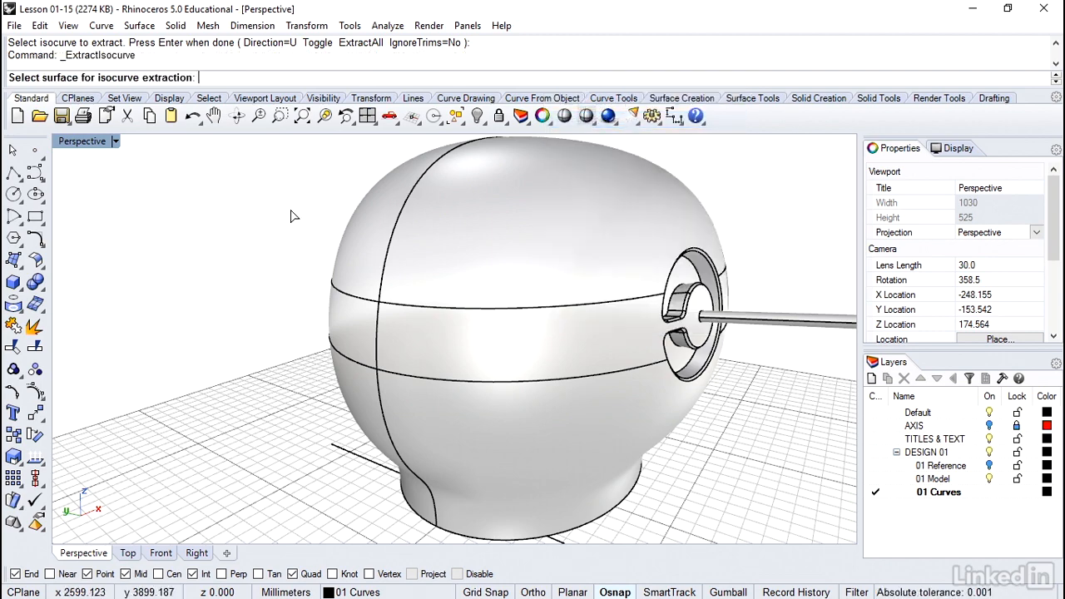
pyautogui.click(504, 264)
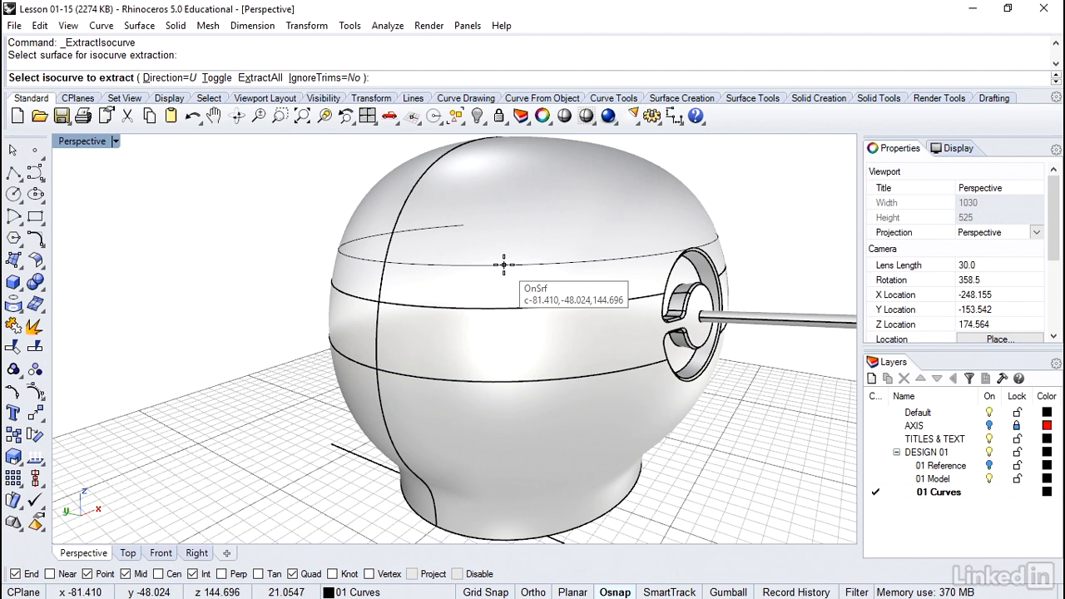
pyautogui.click(218, 78)
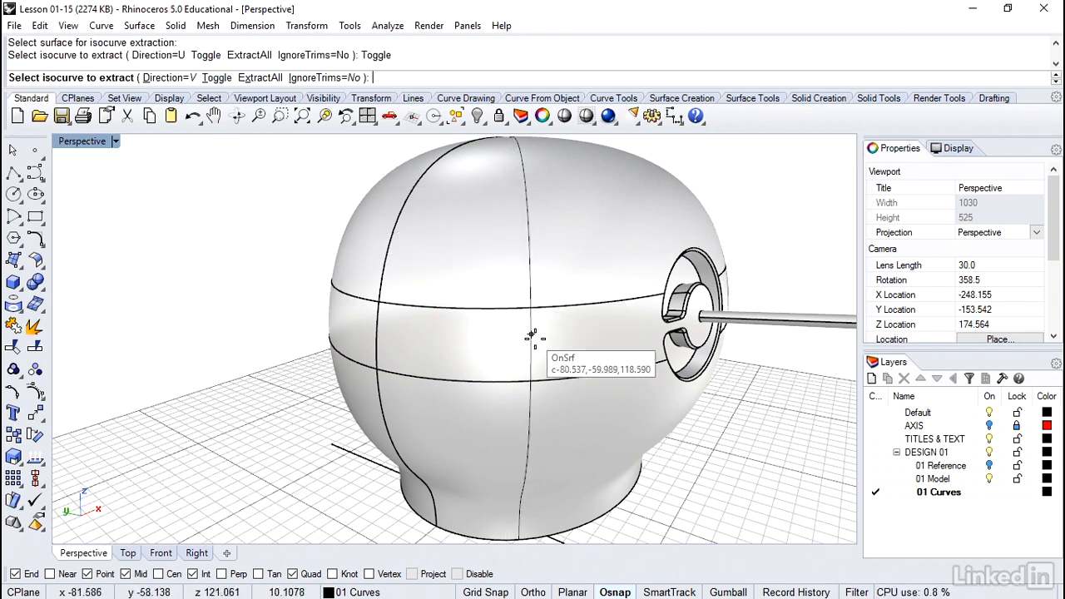
pyautogui.scroll(5, 546, 416)
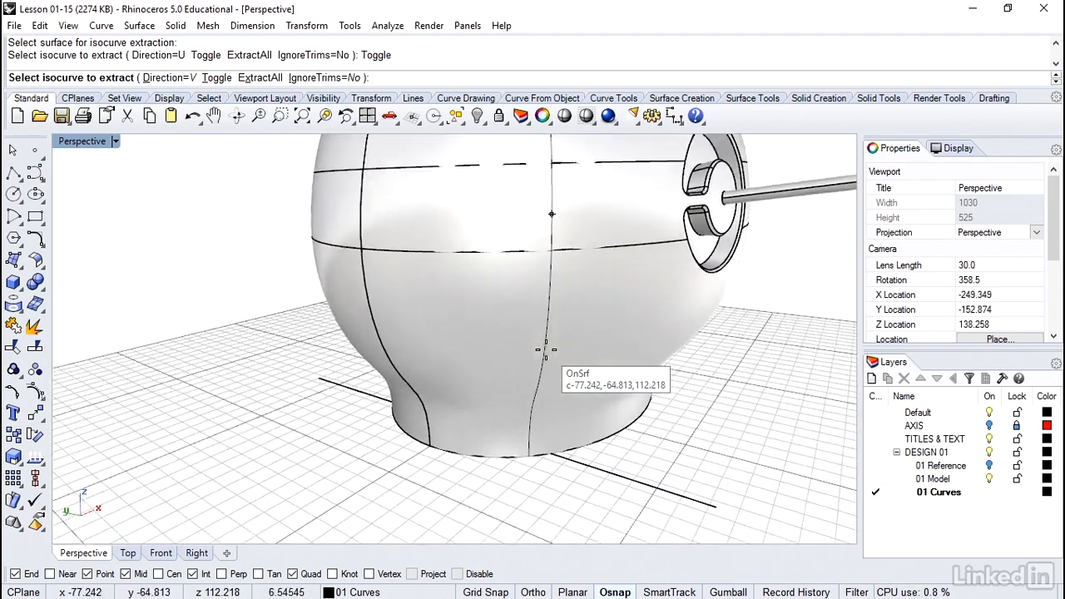
pyautogui.scroll(2, 545, 349)
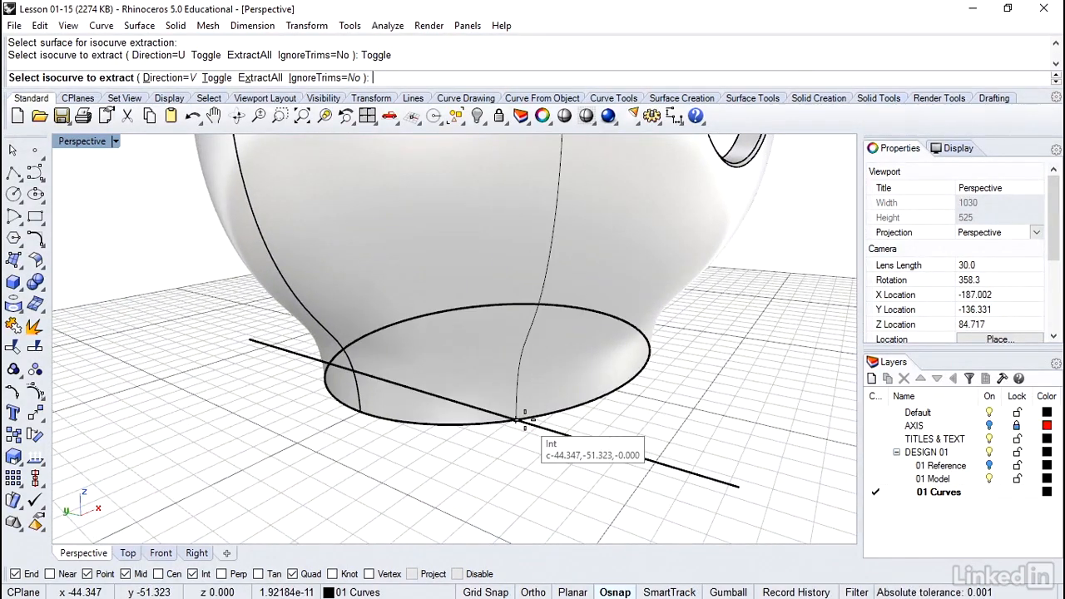
pyautogui.click(520, 418)
pyautogui.moveTo(519, 419); pyautogui.dragTo(510, 443, button='right')
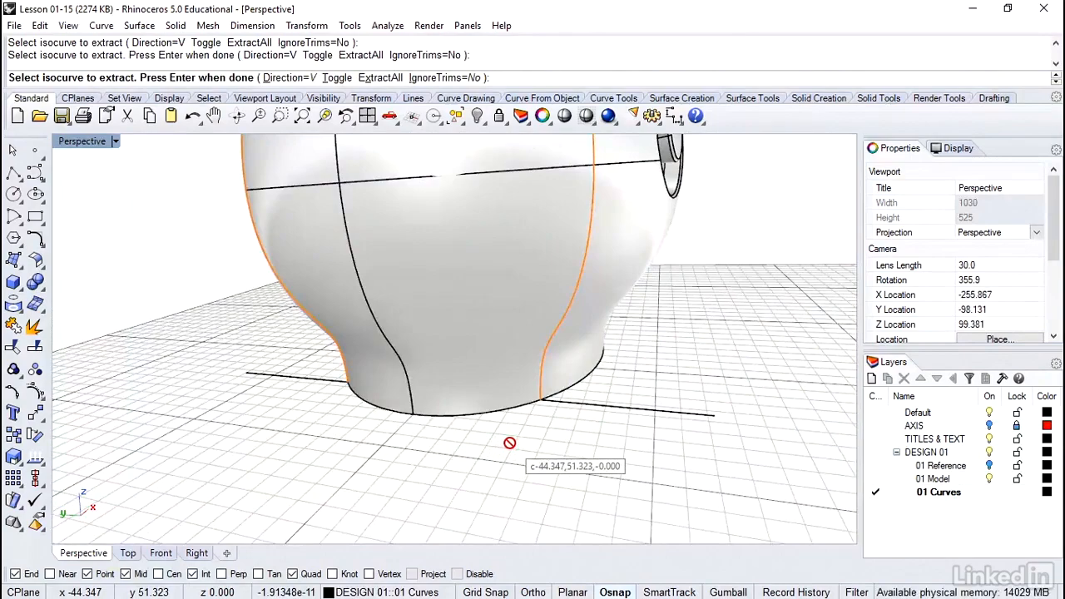
pyautogui.rightClick(510, 443)
pyautogui.press('Escape')
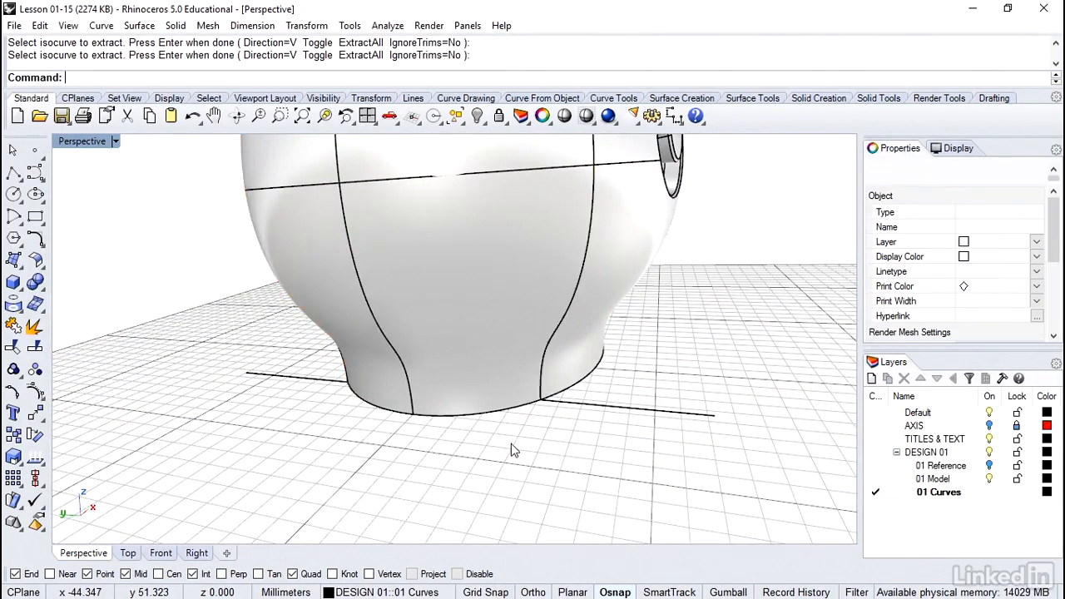
pyautogui.moveTo(511, 443); pyautogui.dragTo(512, 393, button='right')
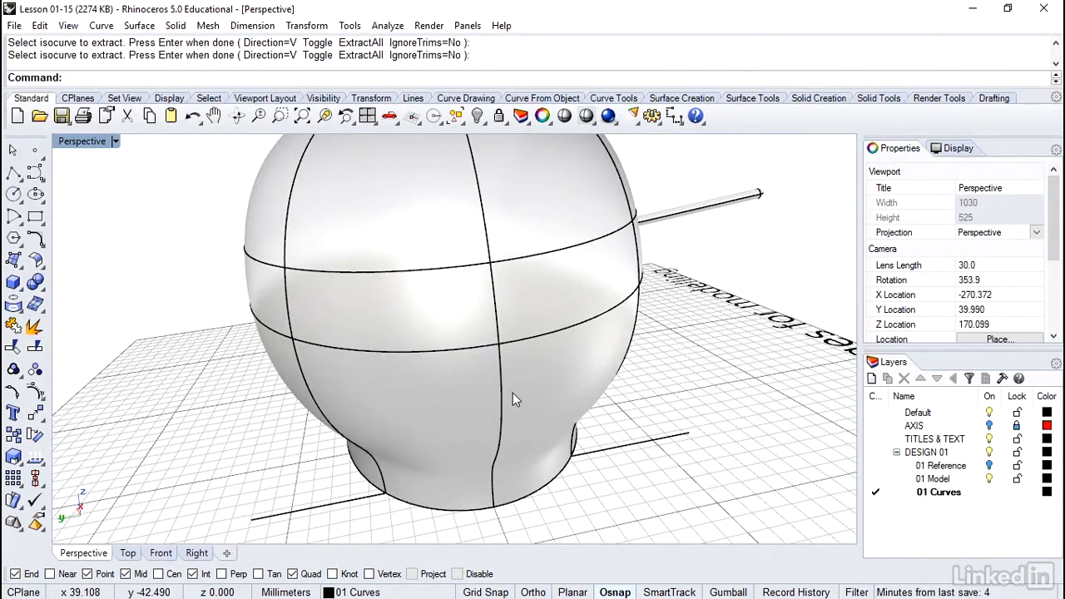
# Trim the ends of both horizontal isocurves beyond the vertical isocurve on the helmet side opposite the rod.
pyautogui.click(15, 348)
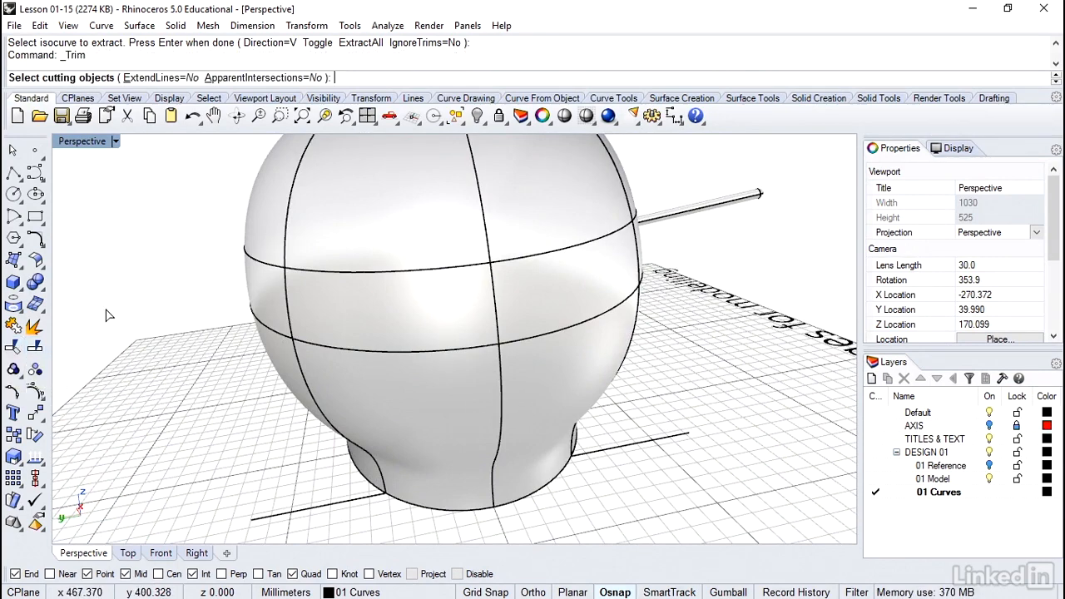
pyautogui.click(287, 241)
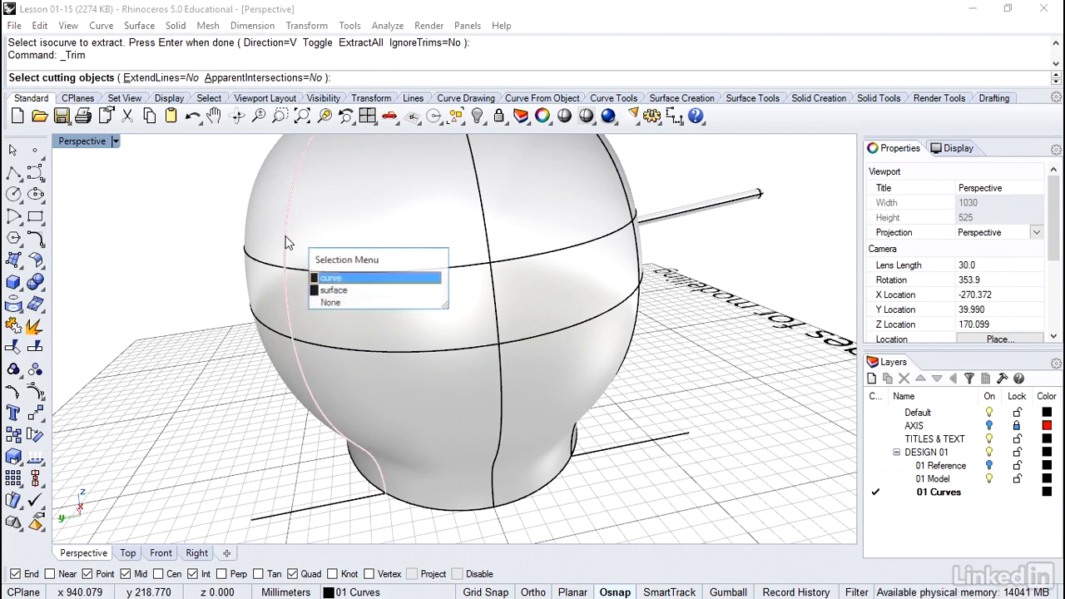
pyautogui.click(338, 278)
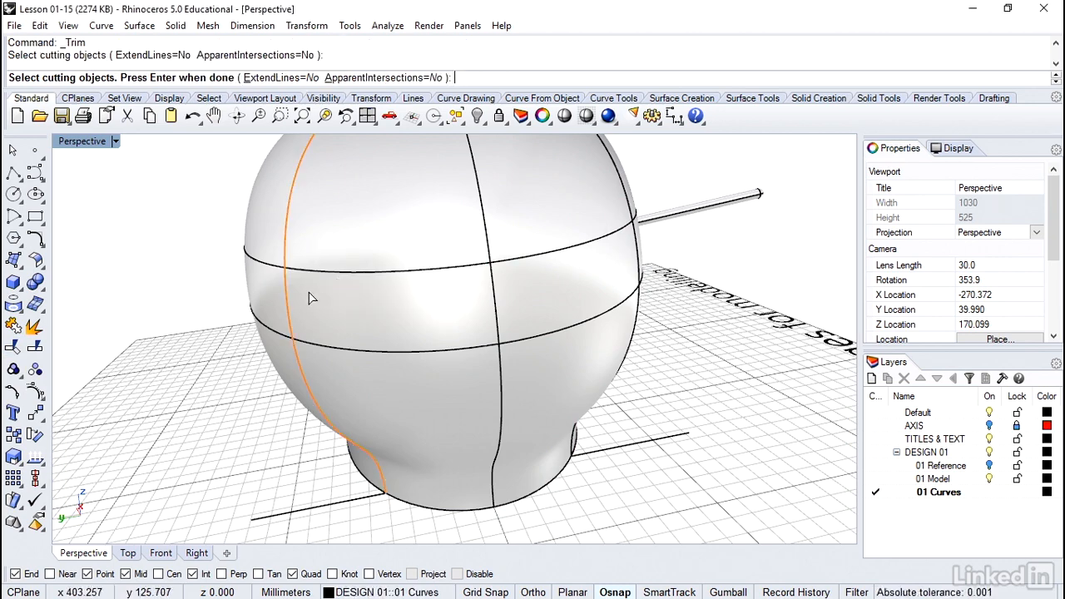
pyautogui.press('Return')
pyautogui.click(277, 268)
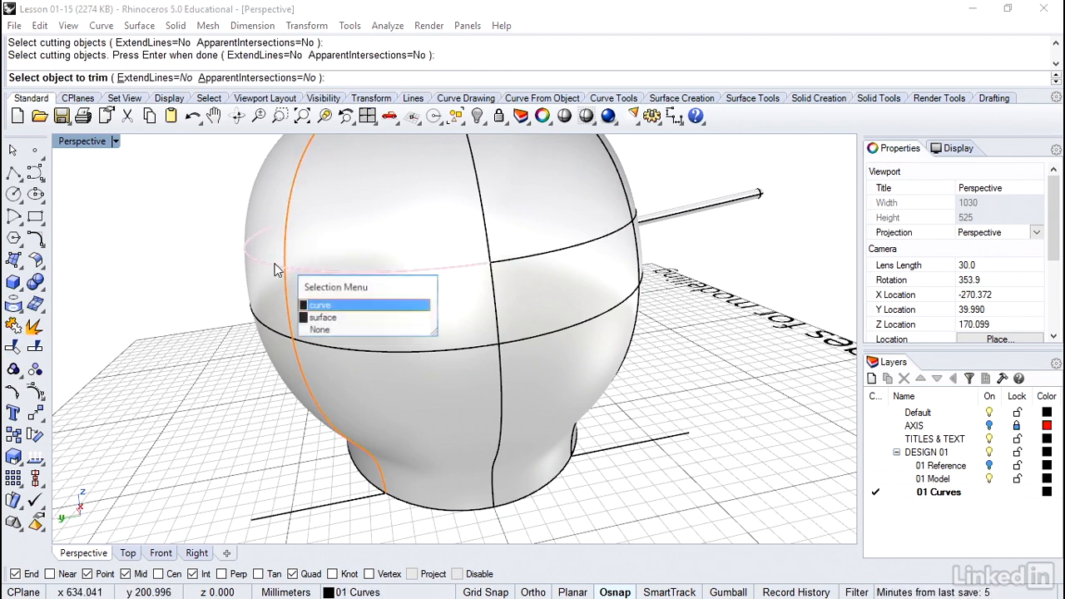
pyautogui.click(315, 305)
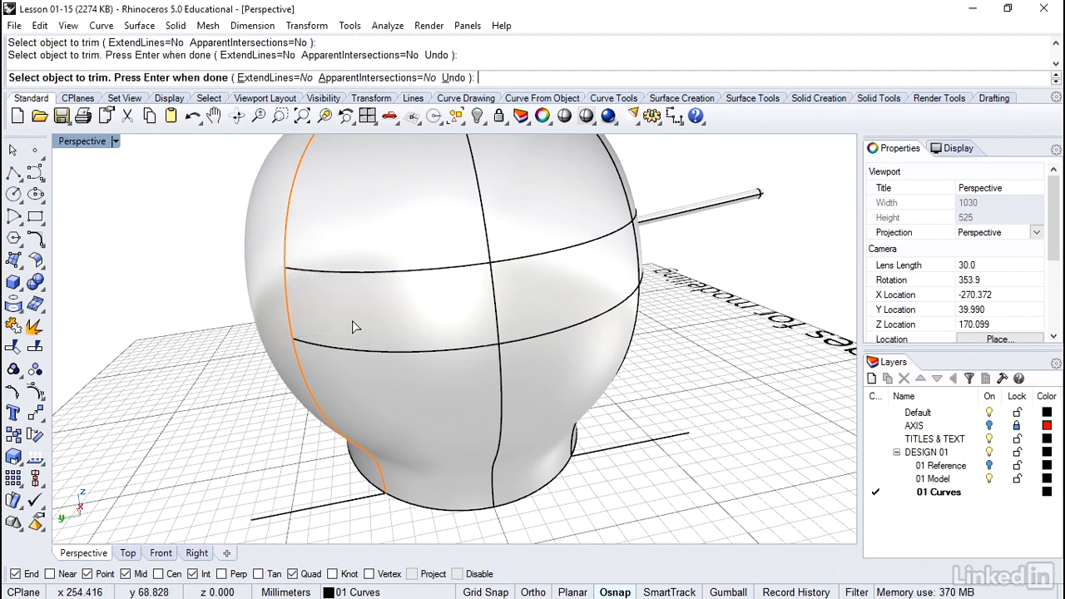
pyautogui.press('Return')
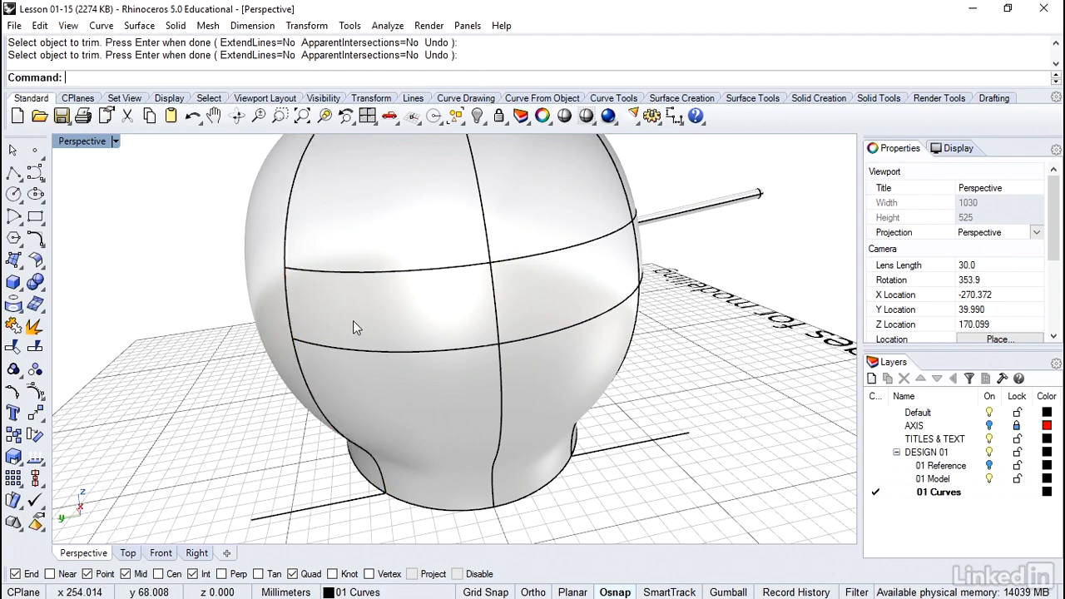
# Trim the ends of both horizontal isocurves beyond the vertical isocurve on the side with the ear disc and rod.
pyautogui.press('Left')
pyautogui.press('Left')
pyautogui.press('Left')
pyautogui.moveTo(354, 322); pyautogui.dragTo(286, 343, button='right')
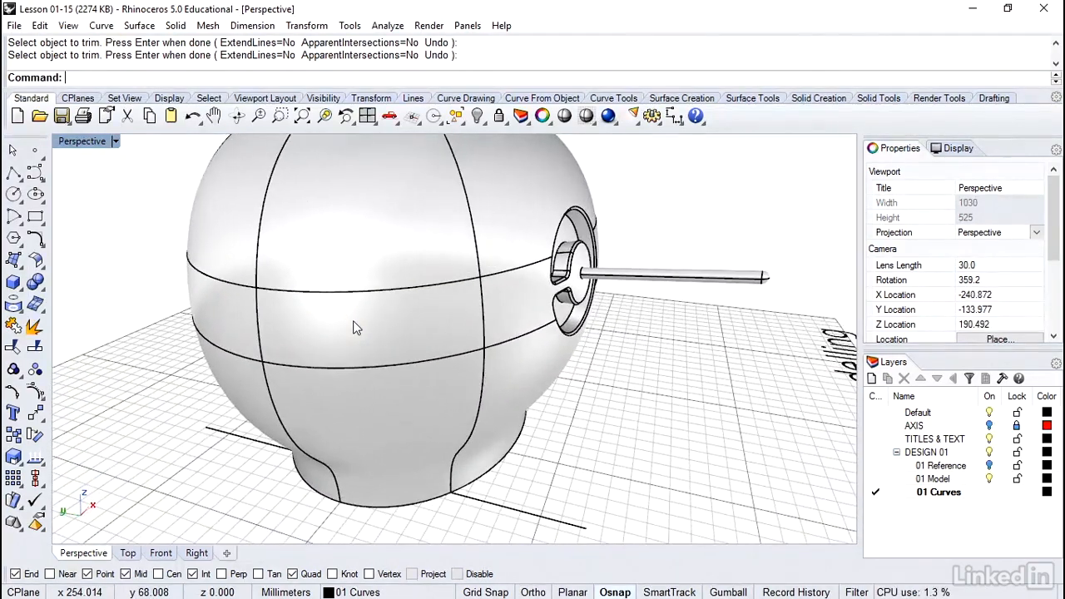
pyautogui.click(481, 258)
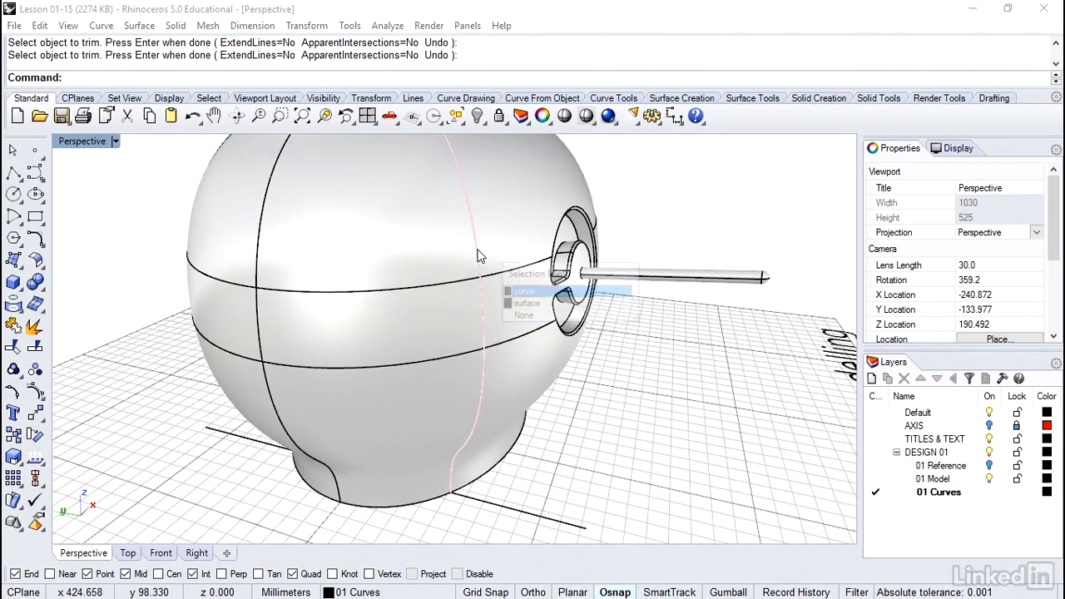
pyautogui.click(549, 291)
pyautogui.press('Return')
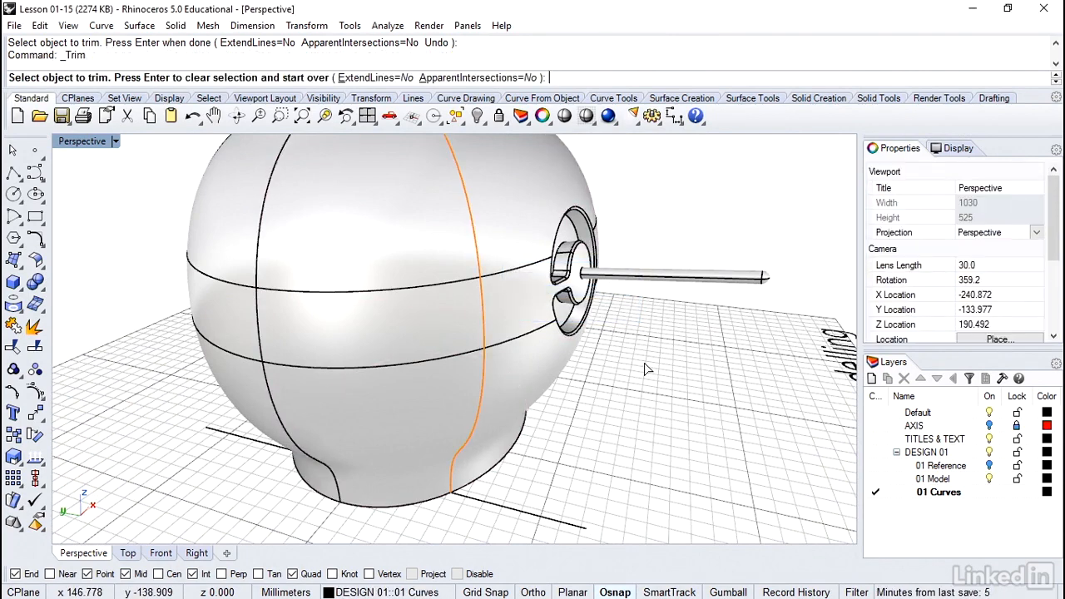
pyautogui.click(503, 273)
pyautogui.click(540, 314)
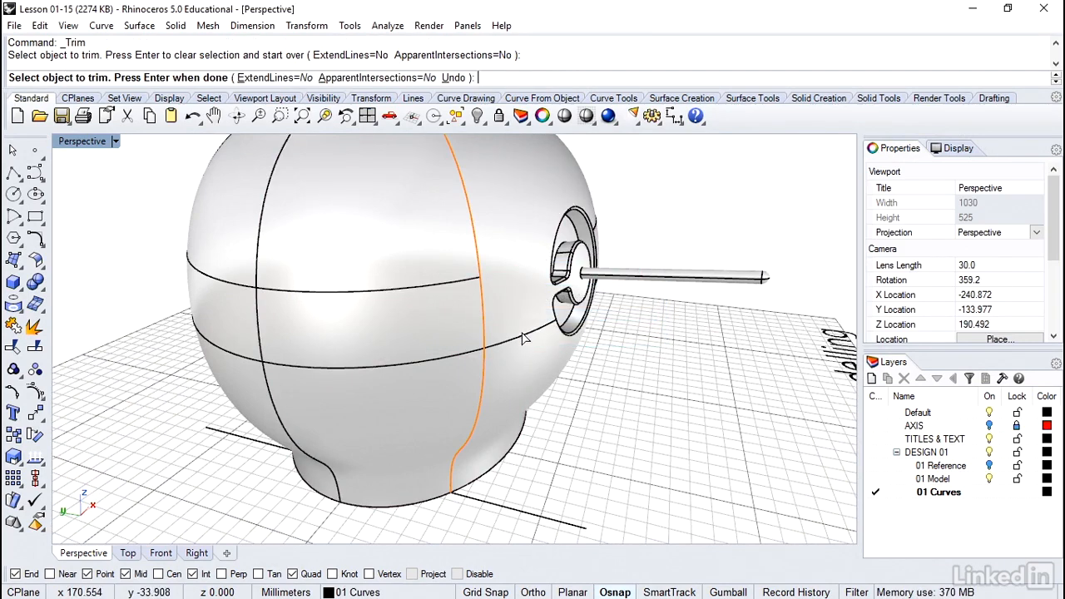
pyautogui.click(523, 338)
pyautogui.click(564, 380)
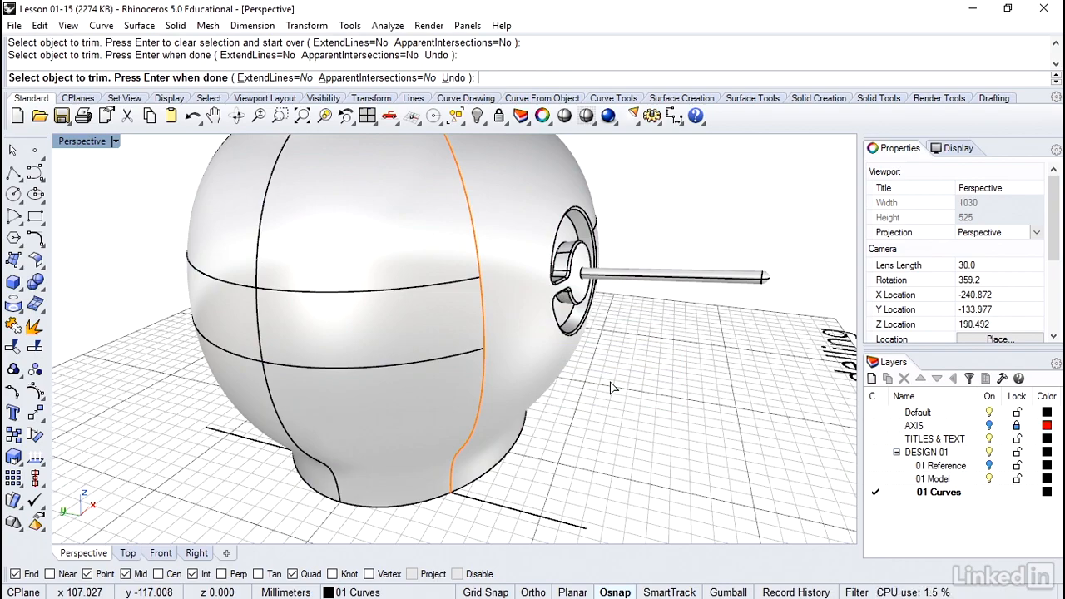
pyautogui.press('Return')
# Delete the two vertical side isocurves that served as cutting objects, keeping the centre curve.
pyautogui.press('Right')
pyautogui.press('Right')
pyautogui.press('Right')
pyautogui.press('Right')
pyautogui.press('Right')
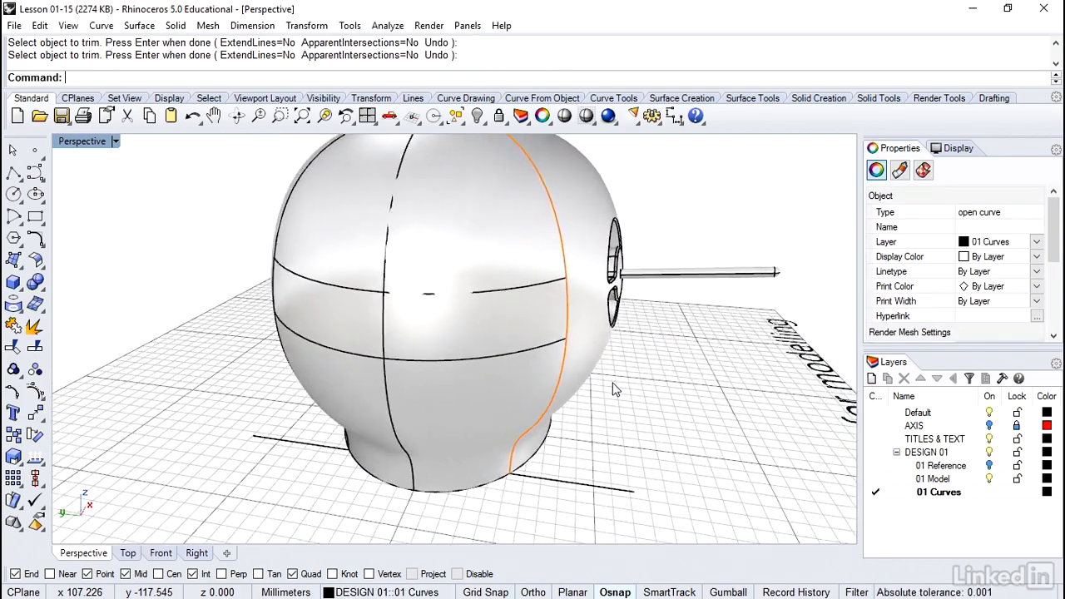
pyautogui.press('Right')
pyautogui.press('Right')
pyautogui.press('Right')
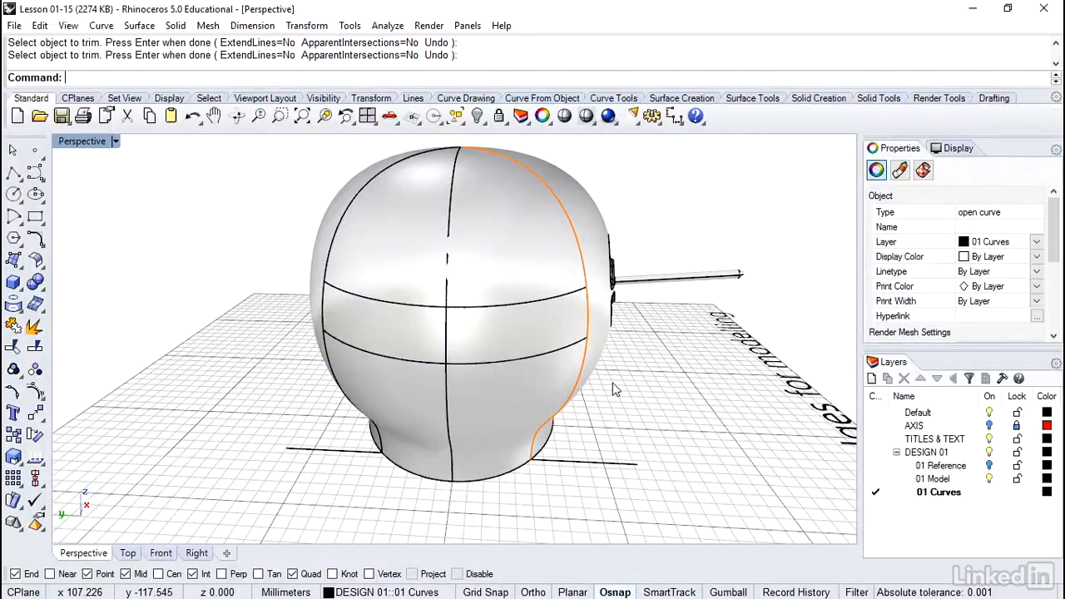
pyautogui.keyDown('shift'); pyautogui.click(377, 179); pyautogui.keyUp('shift')
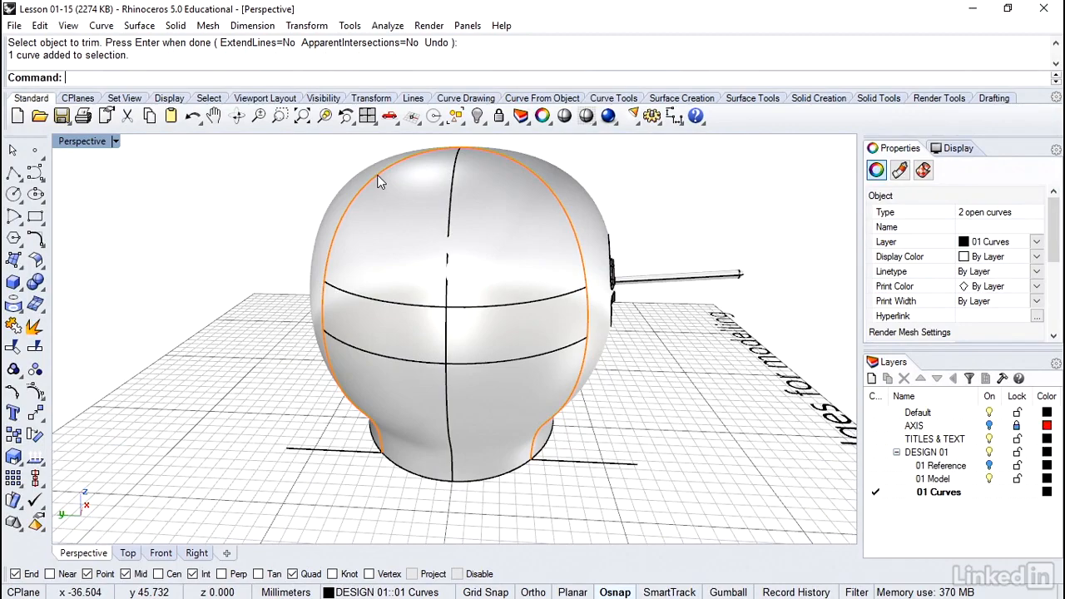
pyautogui.press('Delete')
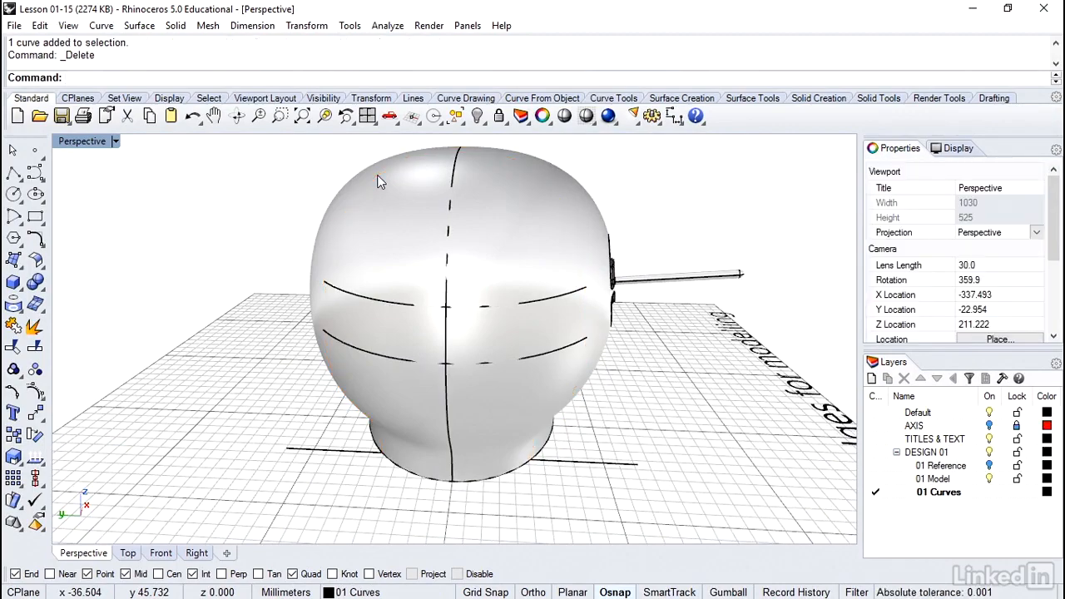
# Join the two halves of the upper horizontal curve and check the joined curve by selecting it.
pyautogui.scroll(5, 379, 275)
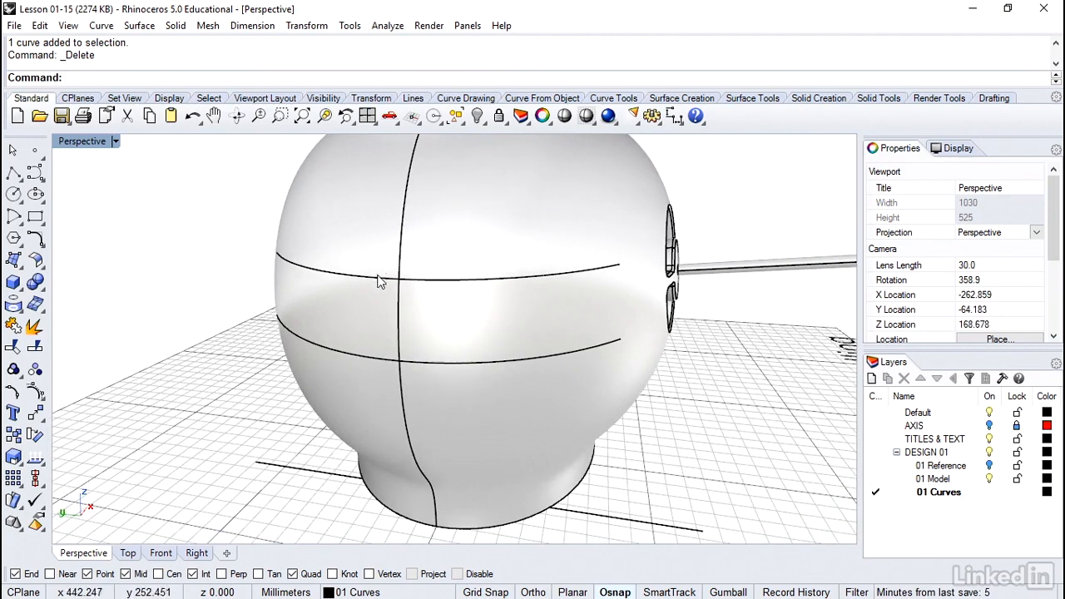
pyautogui.click(382, 281)
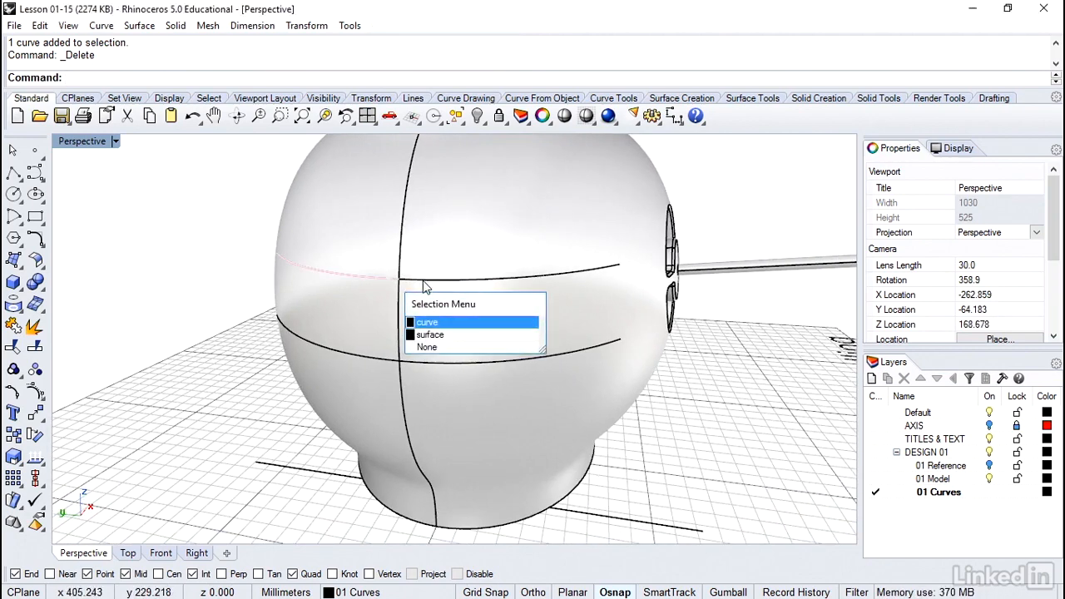
pyautogui.click(422, 280)
pyautogui.click(471, 324)
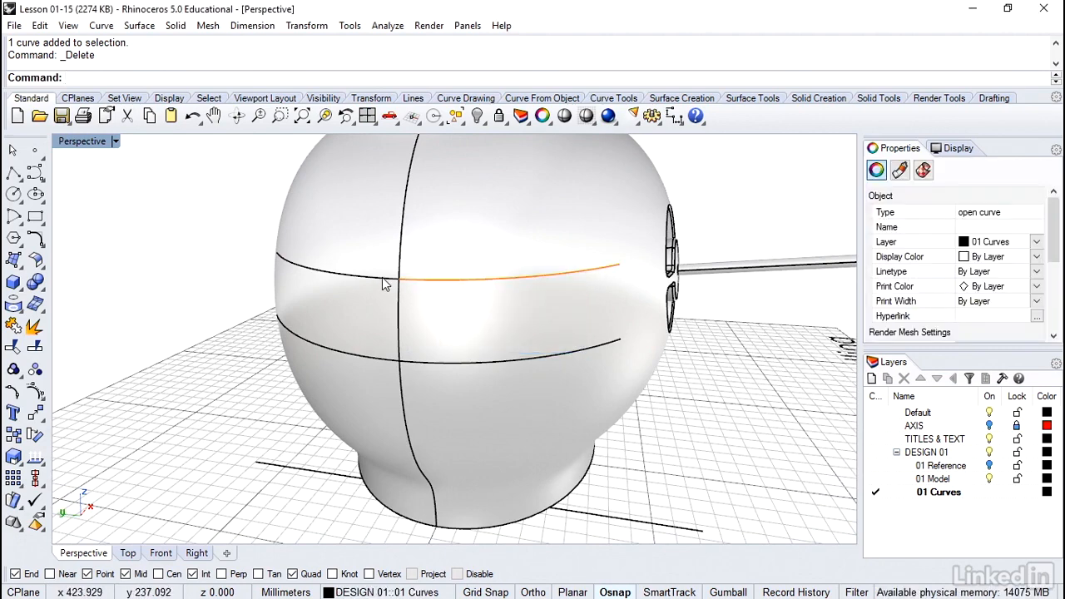
pyautogui.click(385, 285)
pyautogui.click(419, 320)
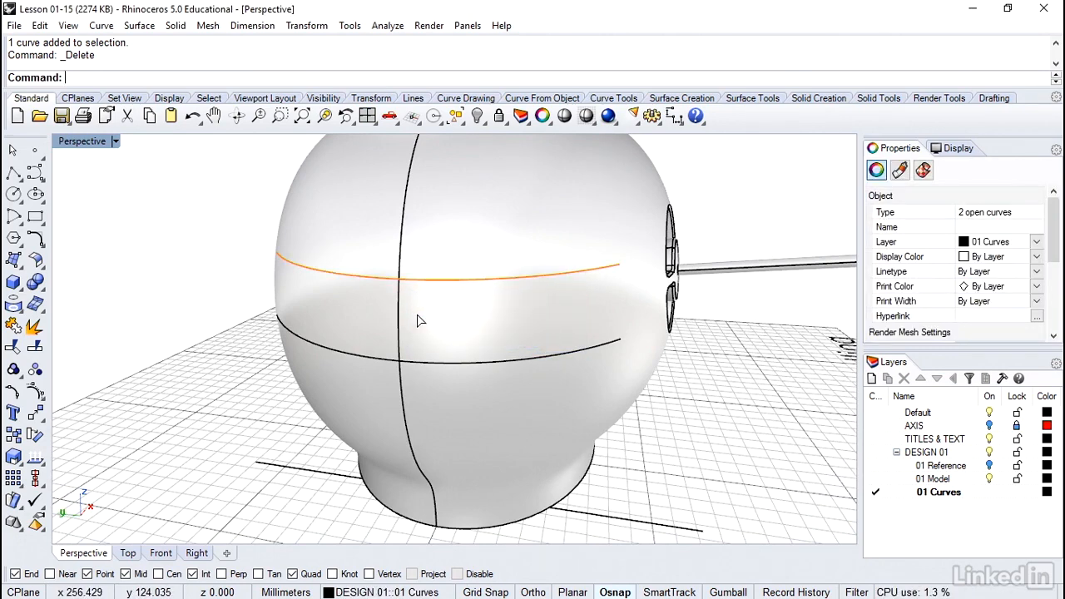
pyautogui.hotkey('ctrl', 'j')
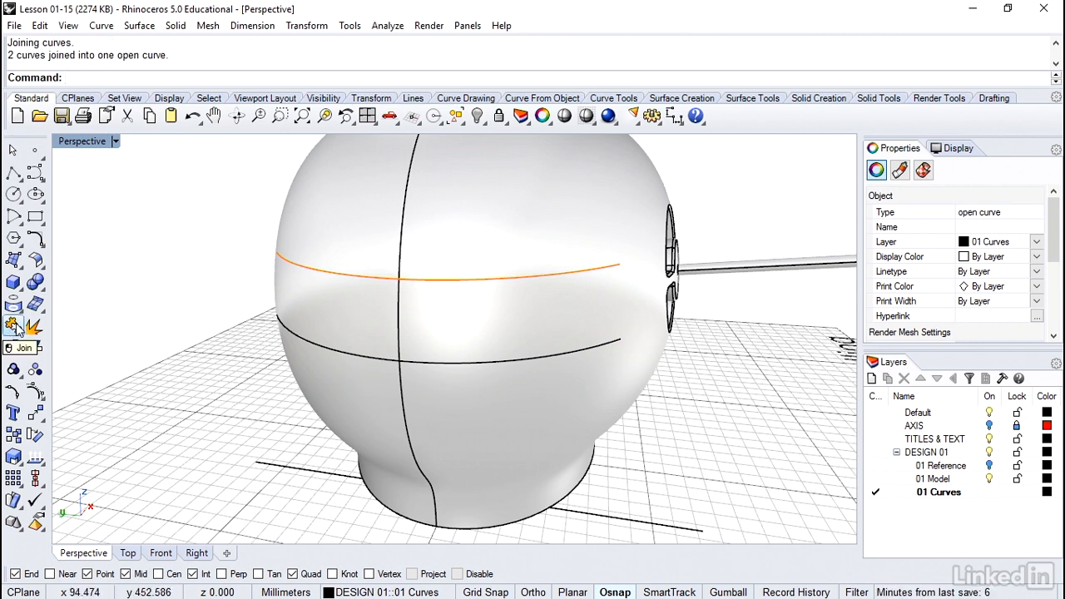
pyautogui.click(162, 309)
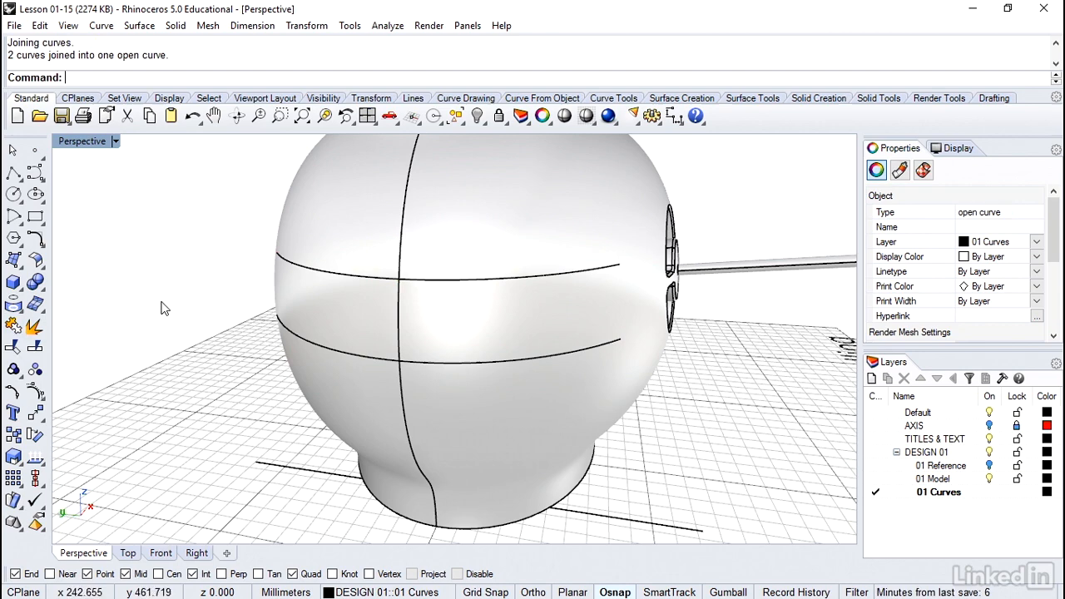
pyautogui.click(325, 277)
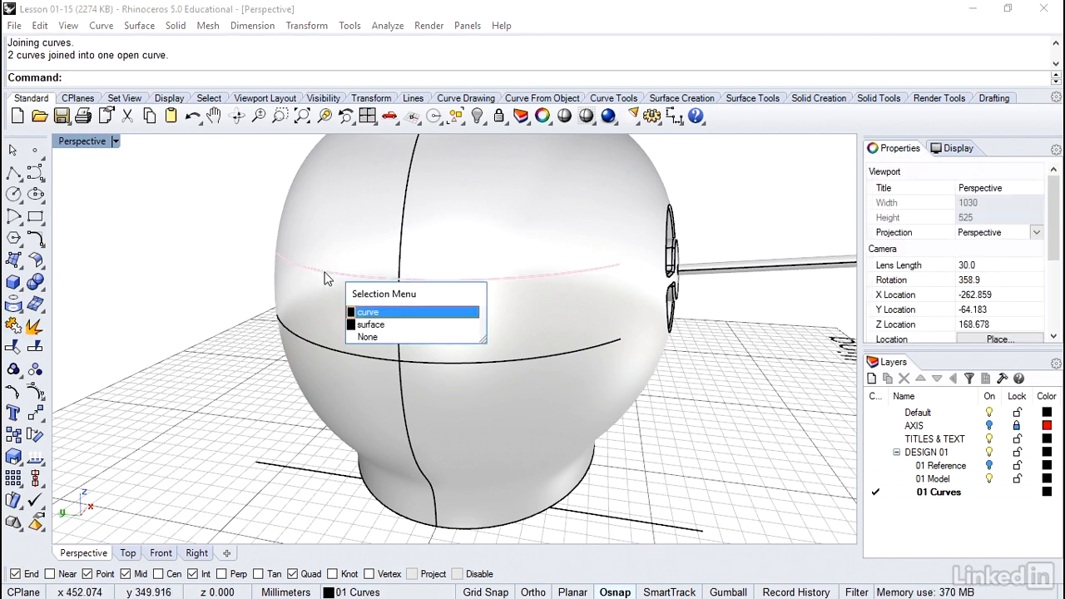
pyautogui.click(363, 312)
pyautogui.press('Escape')
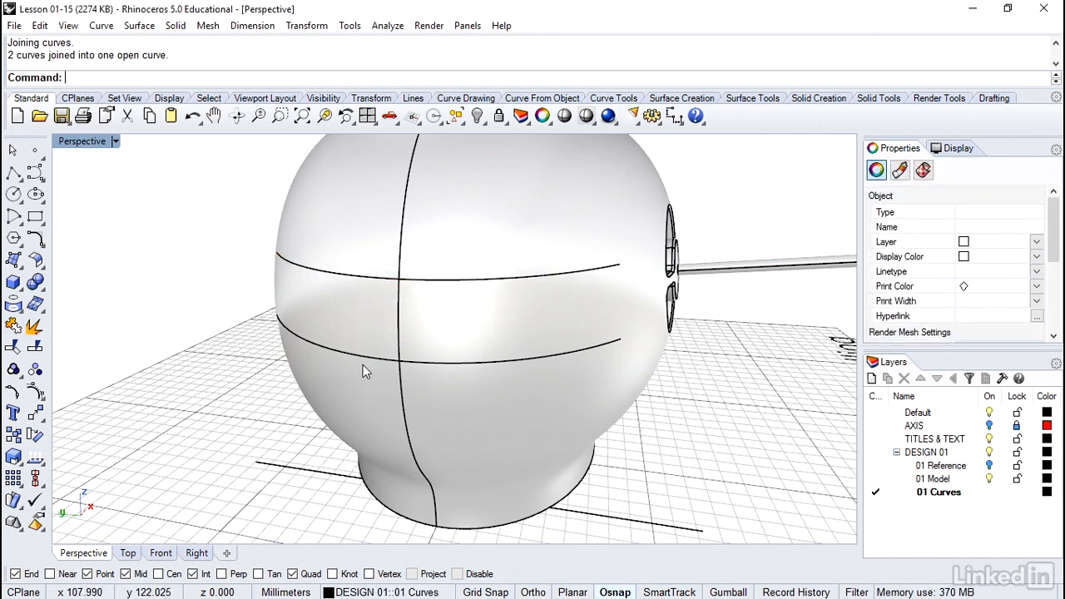
# Join the two halves of the lower horizontal curve on the helmet's front.
pyautogui.click(365, 357)
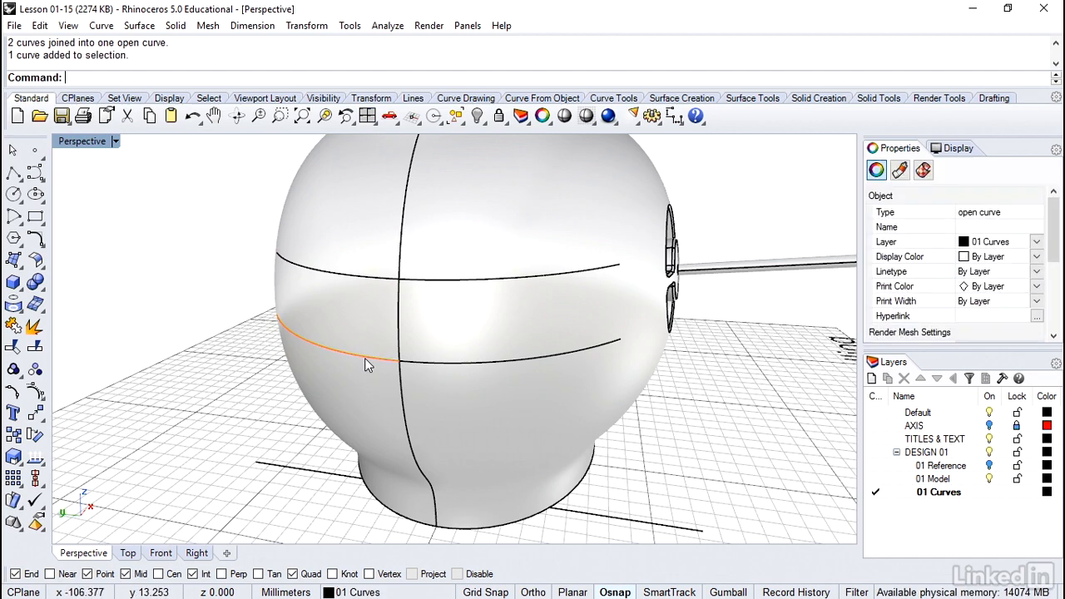
pyautogui.click(416, 369)
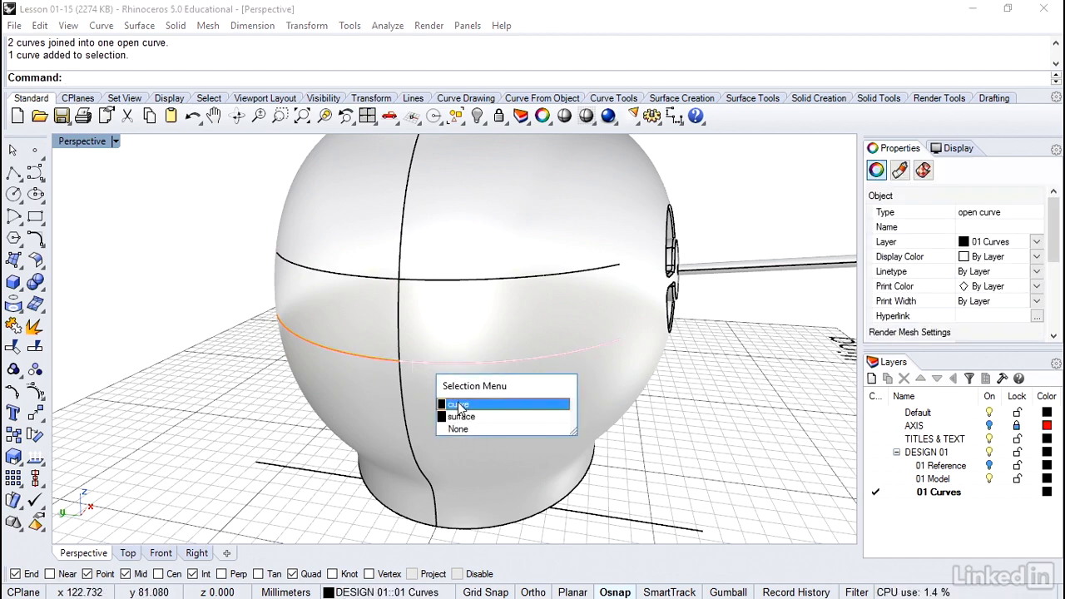
pyautogui.click(459, 405)
pyautogui.rightClick(456, 384)
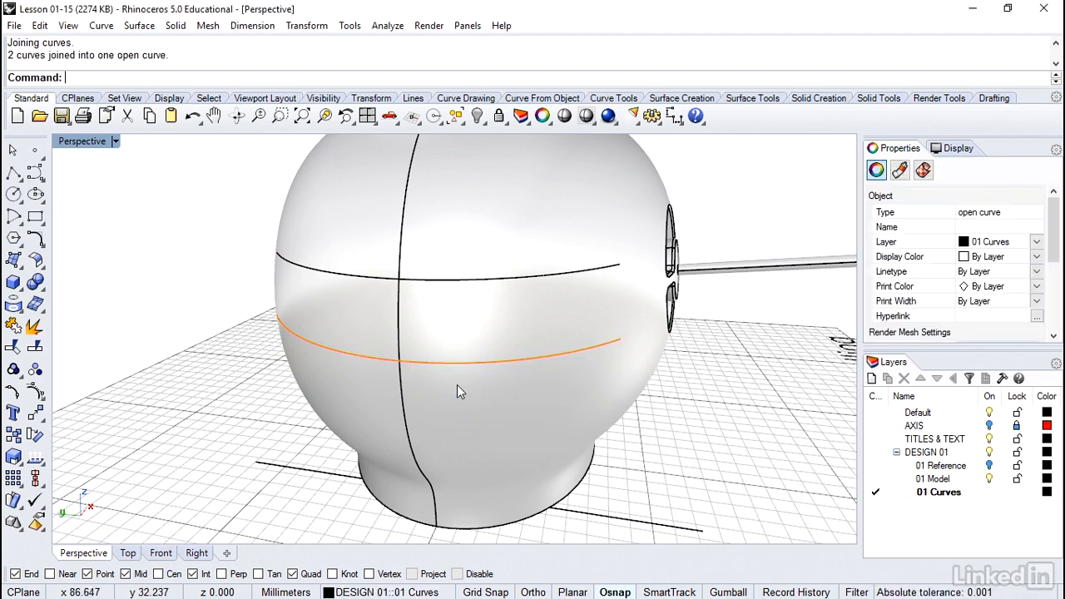
pyautogui.click(703, 412)
# Blend the upper and lower horizontal curves at their ends on the ear disc and rod side, using Curvature continuity.
pyautogui.scroll(8, 703, 412)
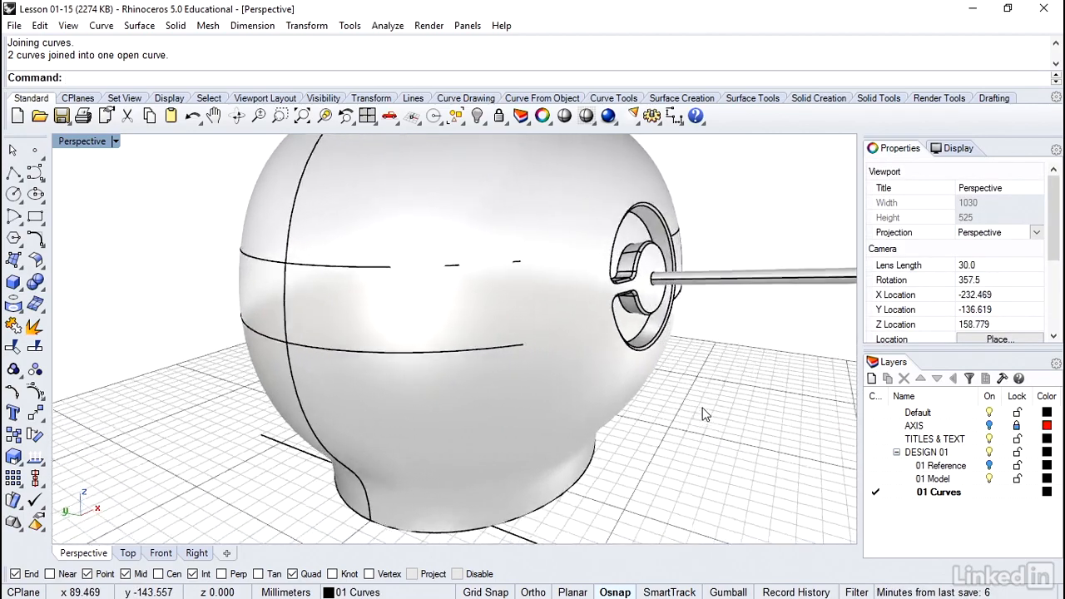
pyautogui.scroll(1, 703, 411)
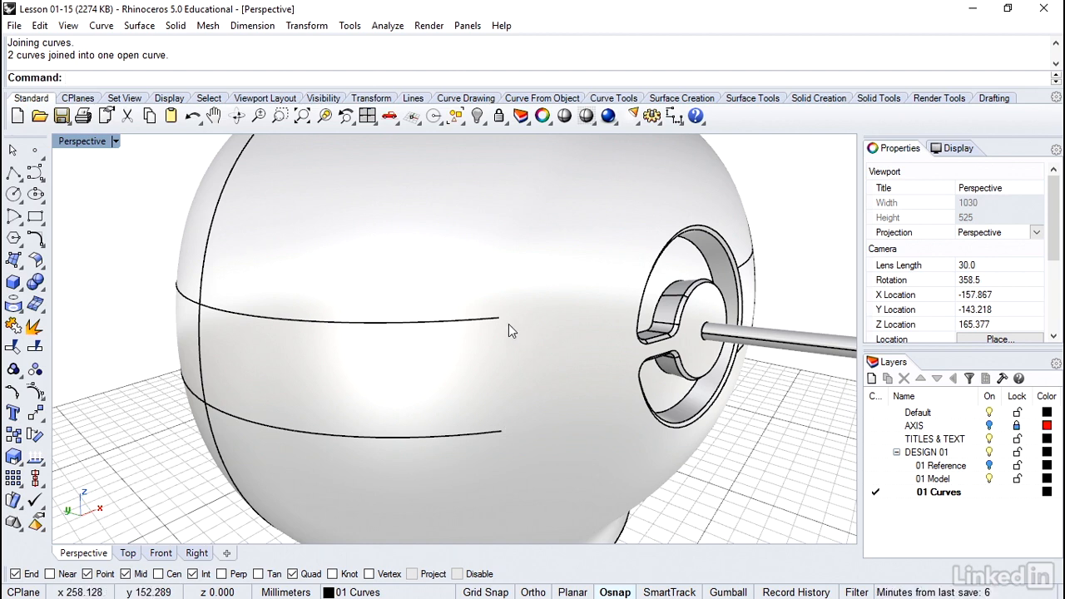
pyautogui.click(105, 27)
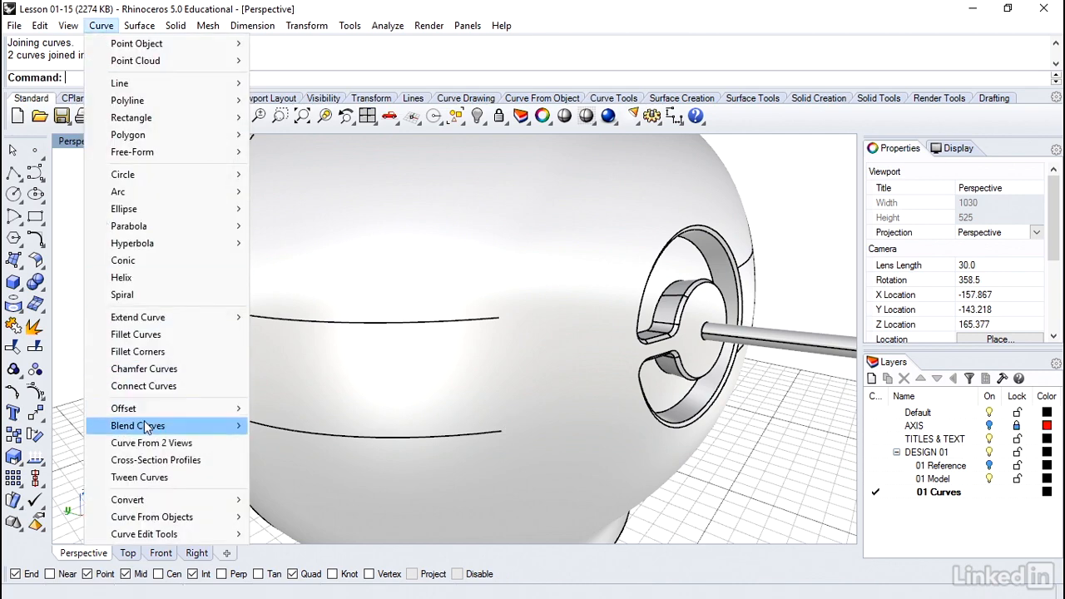
pyautogui.moveTo(143, 423)
pyautogui.click(310, 426)
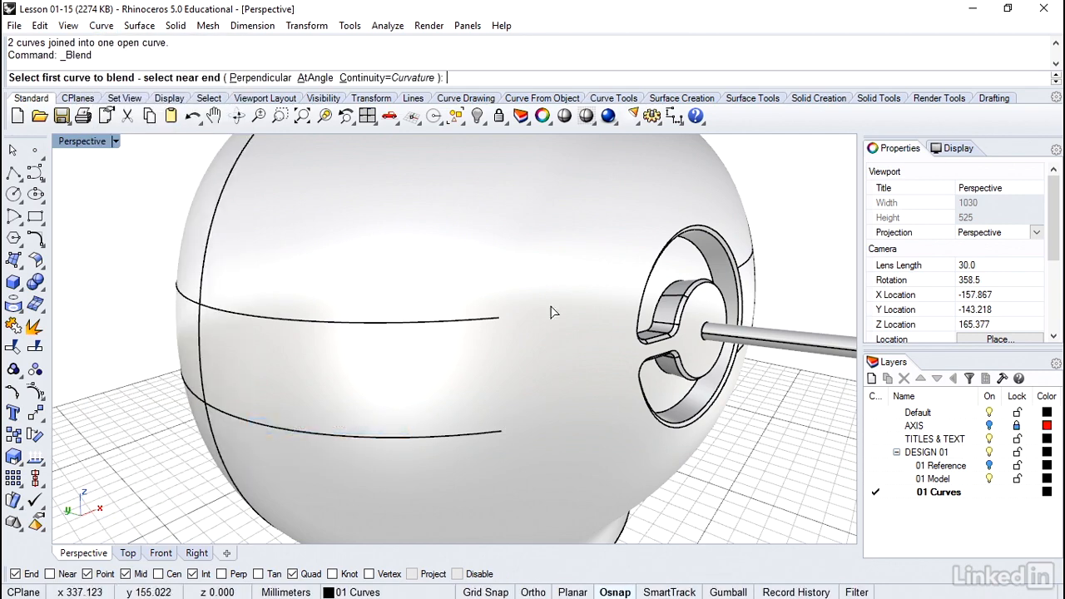
pyautogui.click(493, 320)
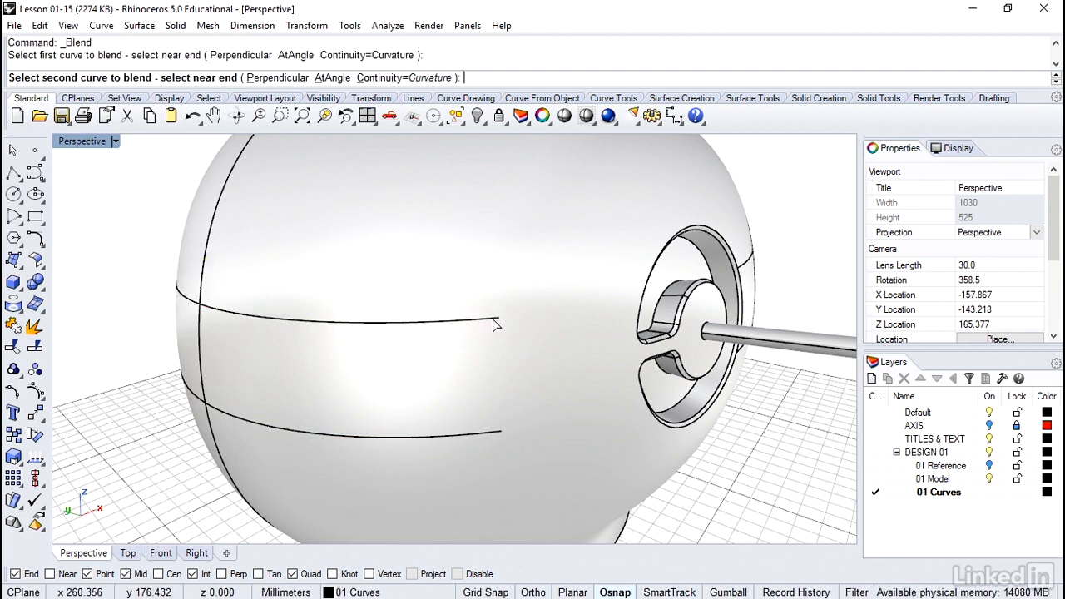
pyautogui.click(496, 431)
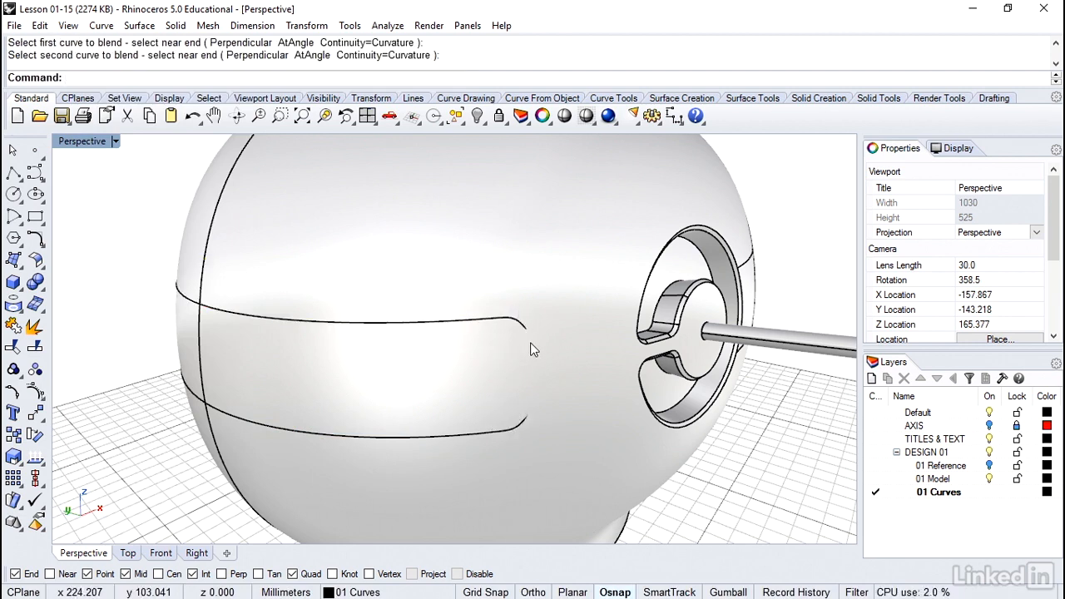
# Blend the upper and lower horizontal curves at their opposite ends, using Curvature continuity, to close the visor outline.
pyautogui.moveTo(531, 344); pyautogui.dragTo(531, 348, button='right')
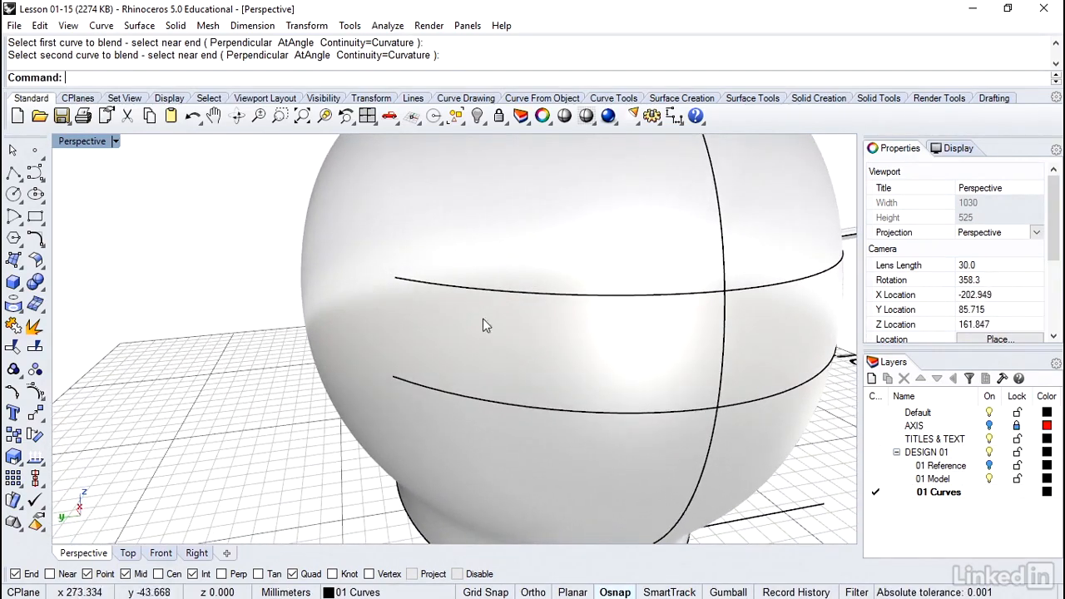
pyautogui.press('Return')
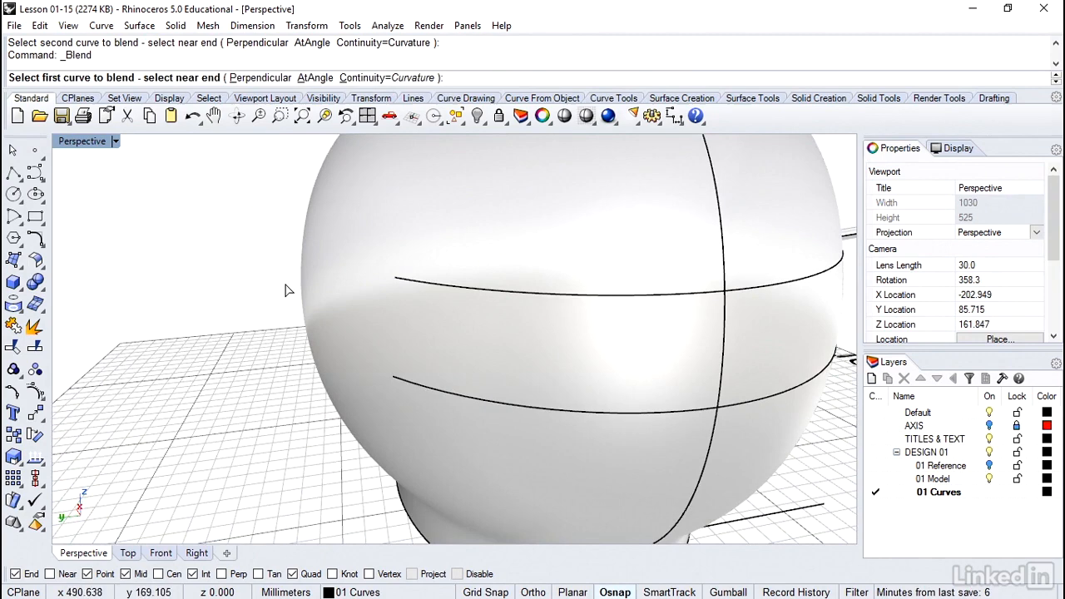
pyautogui.click(397, 281)
pyautogui.click(403, 379)
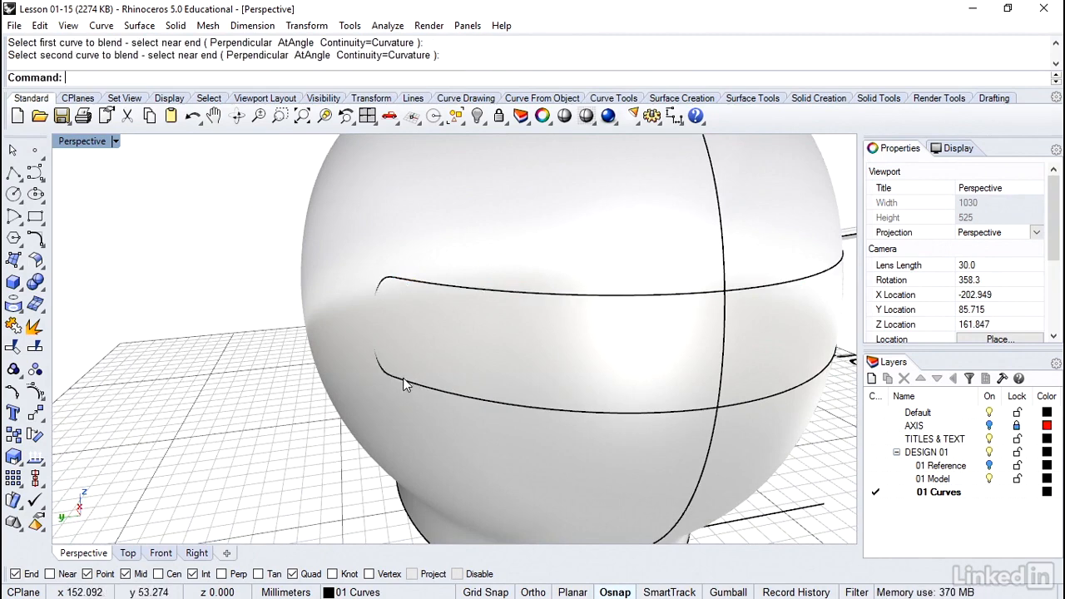
# Join the upper and lower horizontal curves and the two end blends into one closed visor outline.
pyautogui.moveTo(280, 328)
pyautogui.mouseDown(button='right')
pyautogui.moveTo(262, 328)
pyautogui.moveTo(280, 317)
pyautogui.mouseUp(button='right')
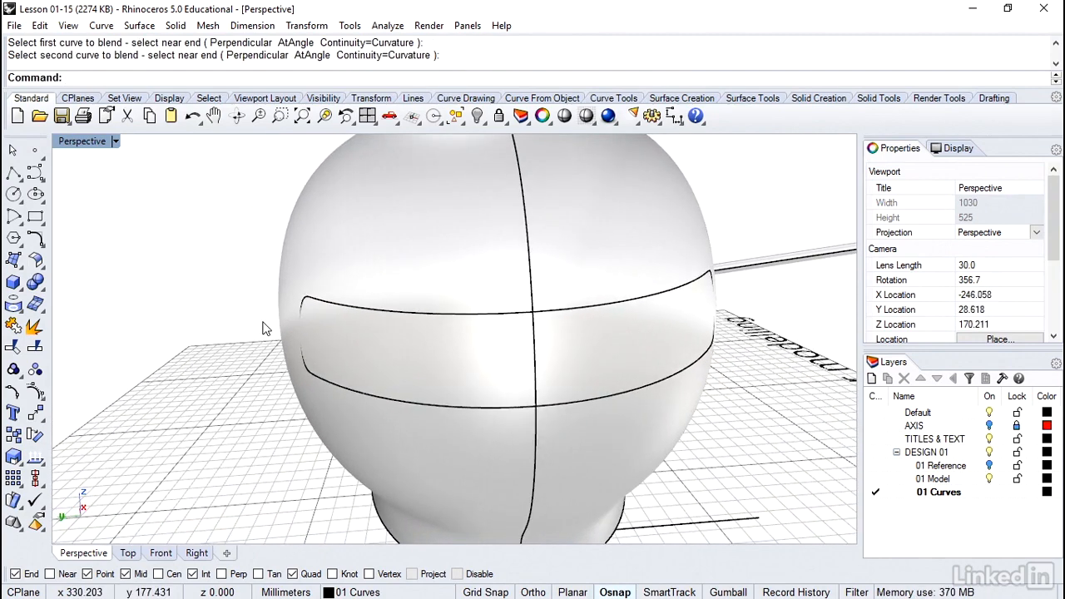
pyautogui.click(303, 313)
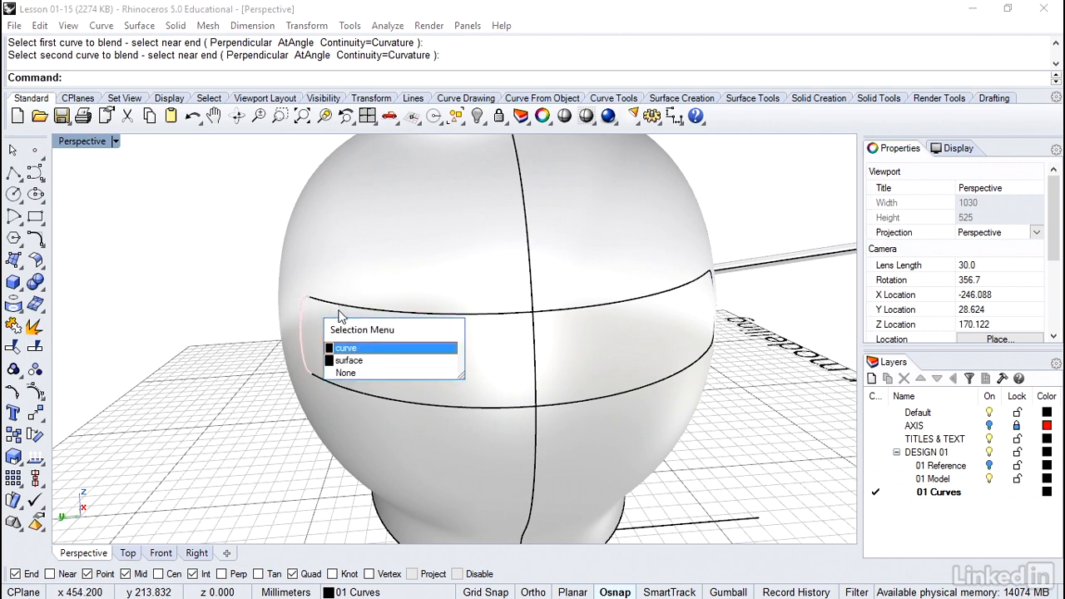
pyautogui.click(358, 352)
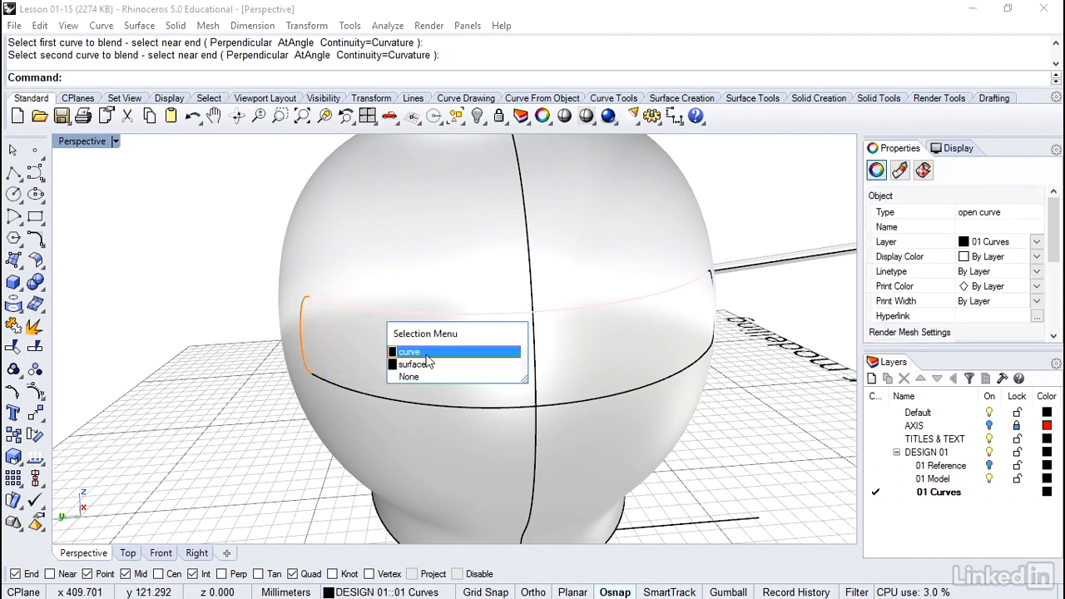
pyautogui.click(428, 353)
pyautogui.keyDown('shift'); pyautogui.click(437, 408); pyautogui.keyUp('shift')
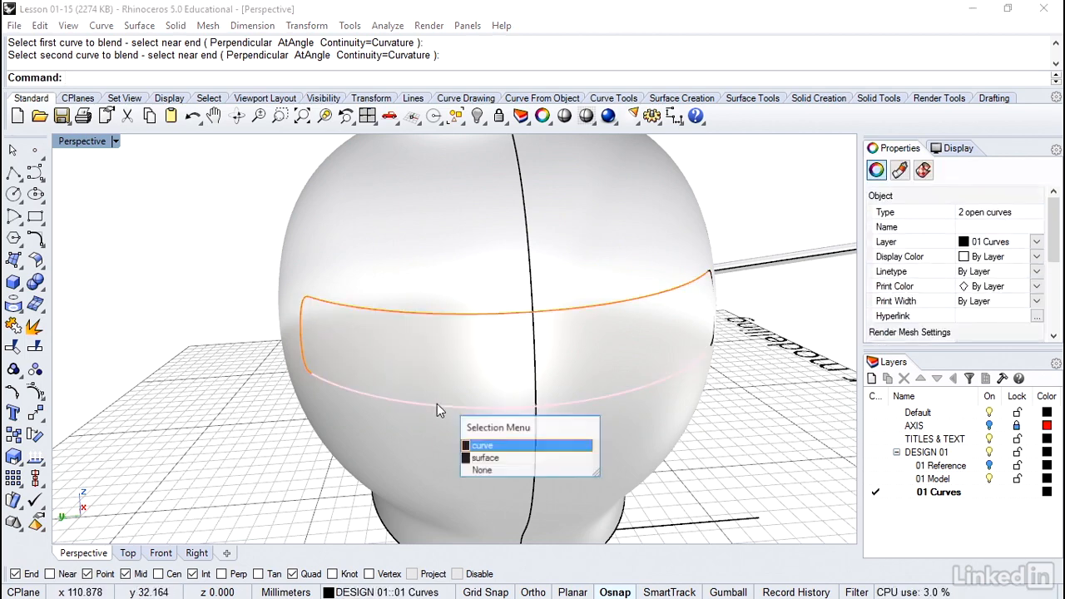
pyautogui.click(482, 440)
pyautogui.moveTo(566, 382); pyautogui.dragTo(519, 365, button='right')
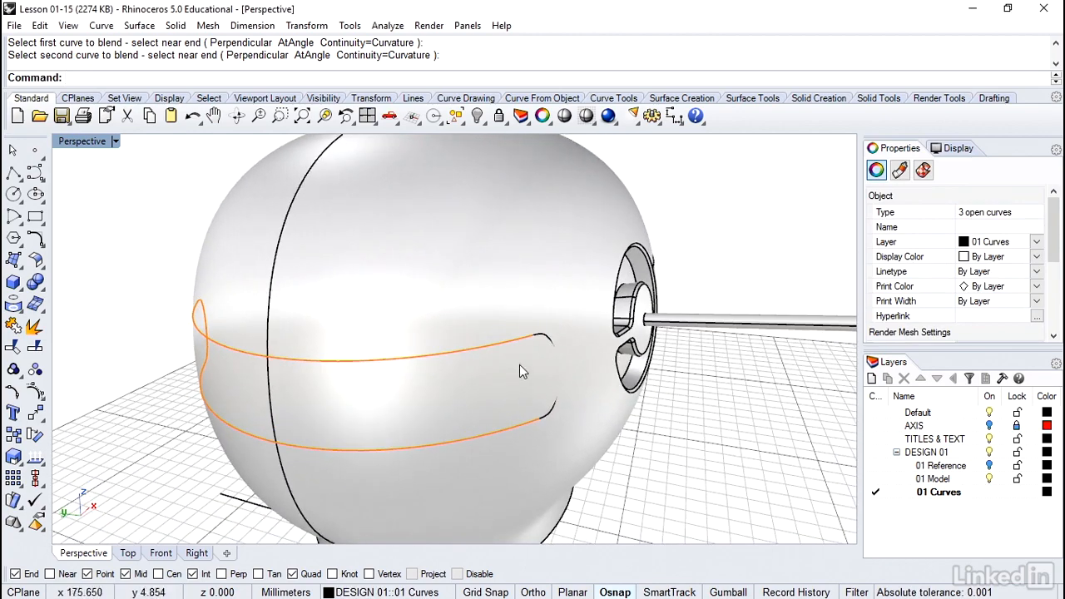
pyautogui.click(552, 345)
pyautogui.click(598, 380)
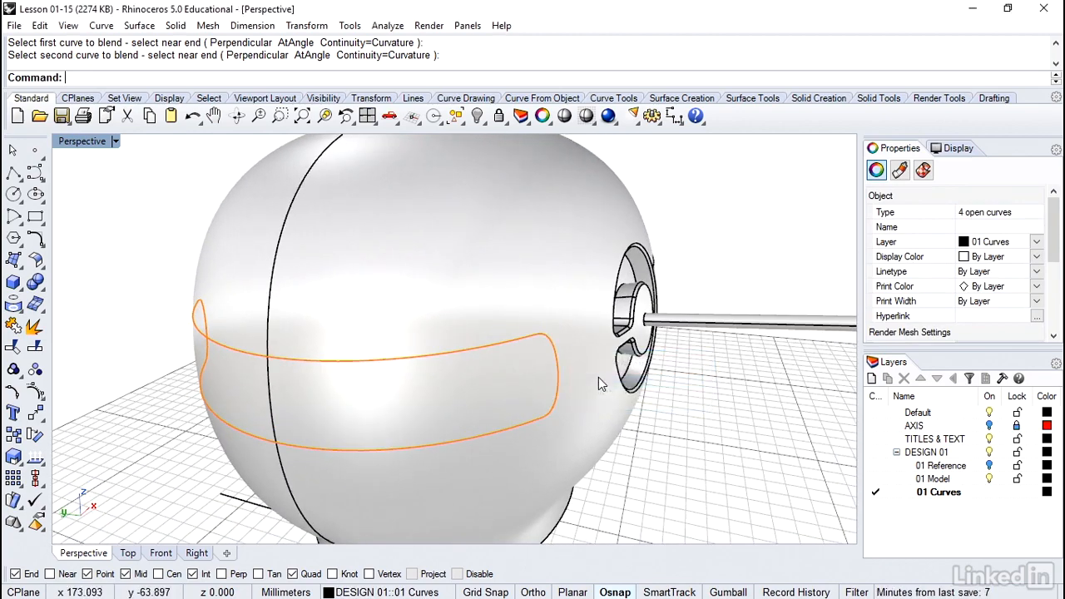
pyautogui.moveTo(599, 377); pyautogui.dragTo(618, 385, button='right')
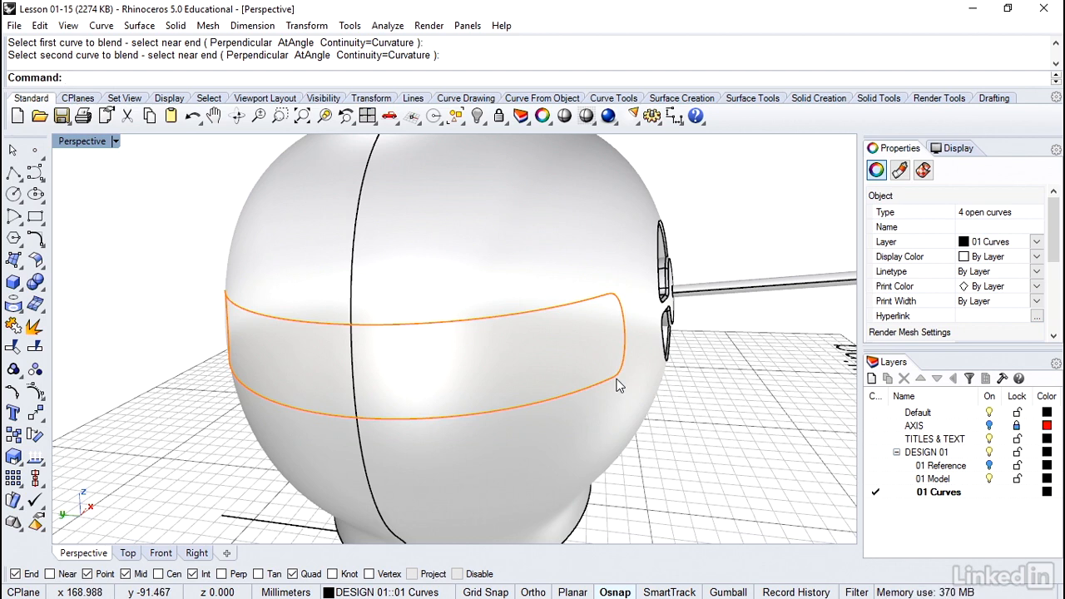
pyautogui.hotkey('ctrl', 'j')
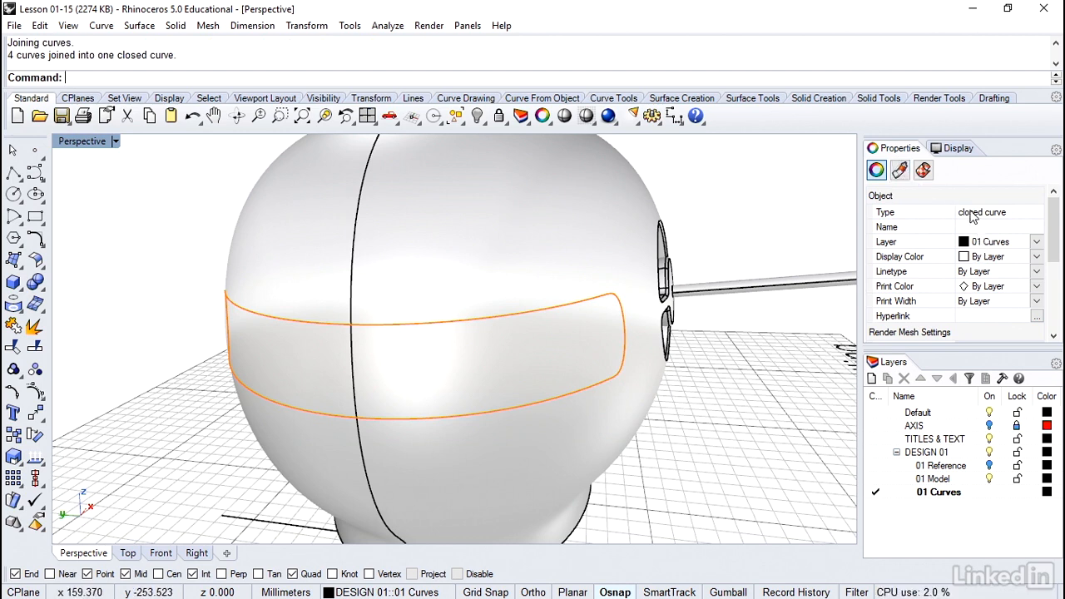
pyautogui.click(804, 233)
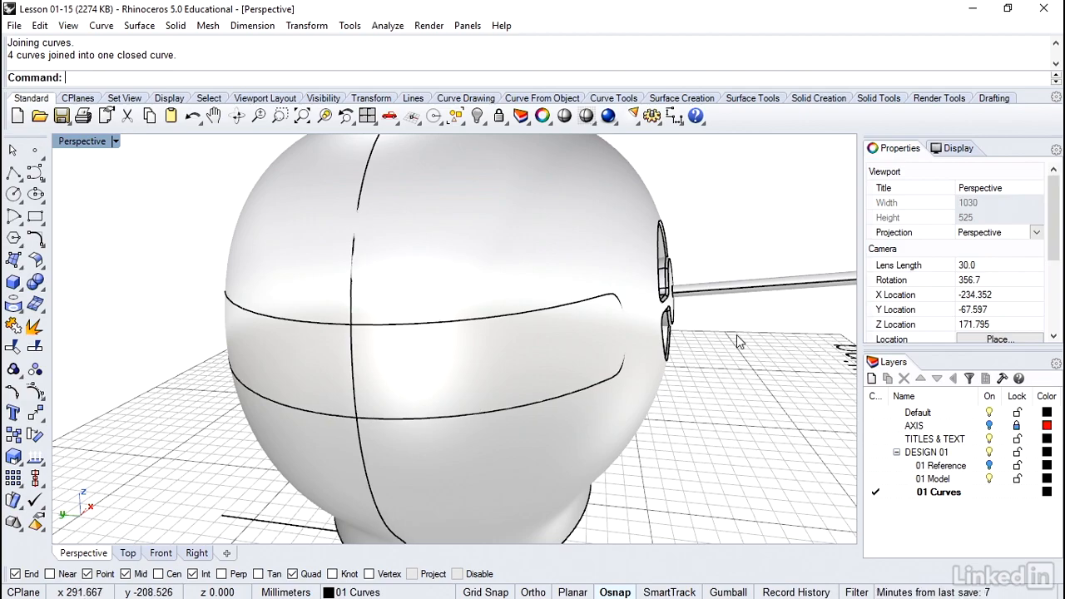
# Examine the blended ends of the visor outline from outside and inside the helmet to see whether they lie on the surface.
pyautogui.scroll(5, 736, 335)
pyautogui.scroll(5, 737, 337)
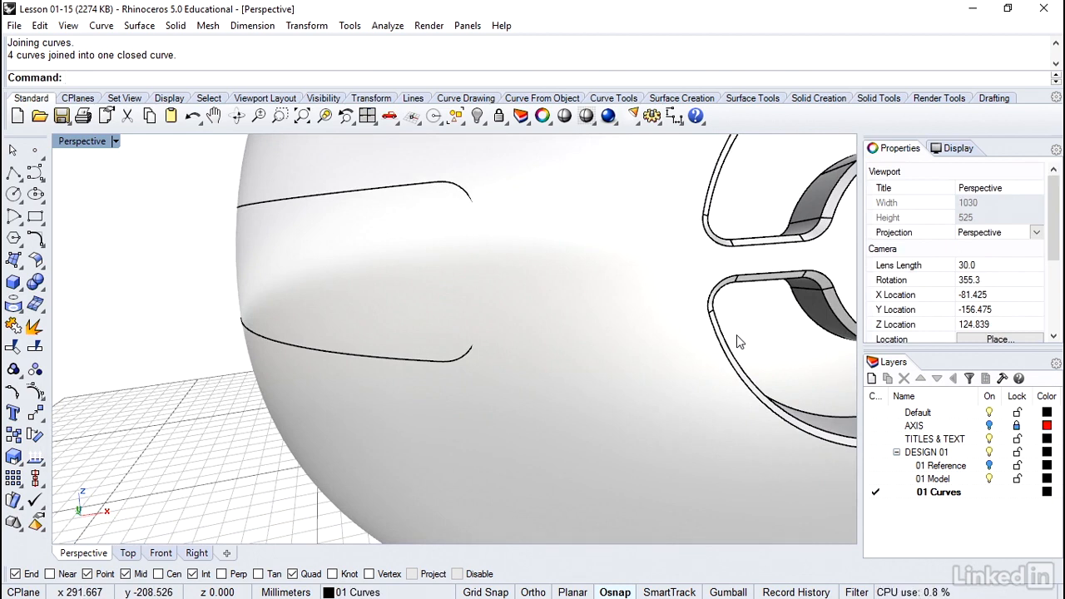
pyautogui.scroll(4, 736, 341)
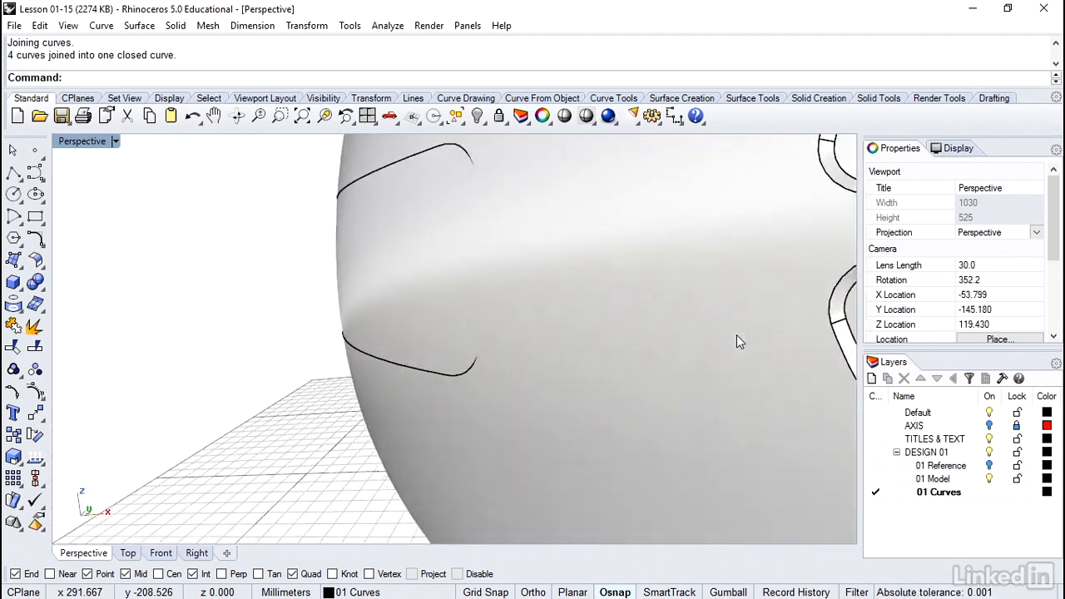
pyautogui.scroll(6, 737, 336)
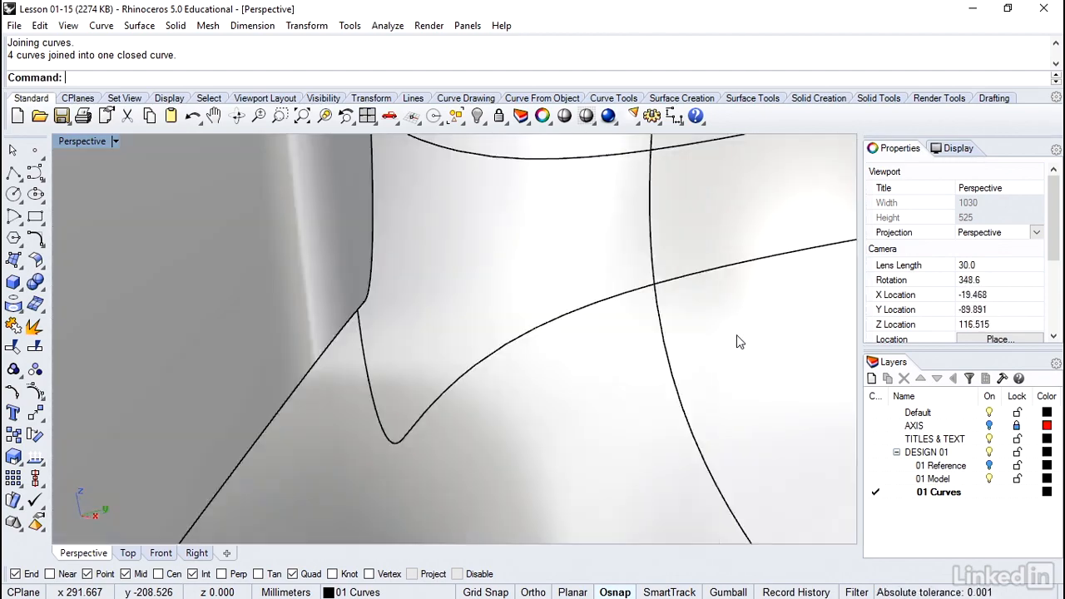
pyautogui.scroll(6, 736, 341)
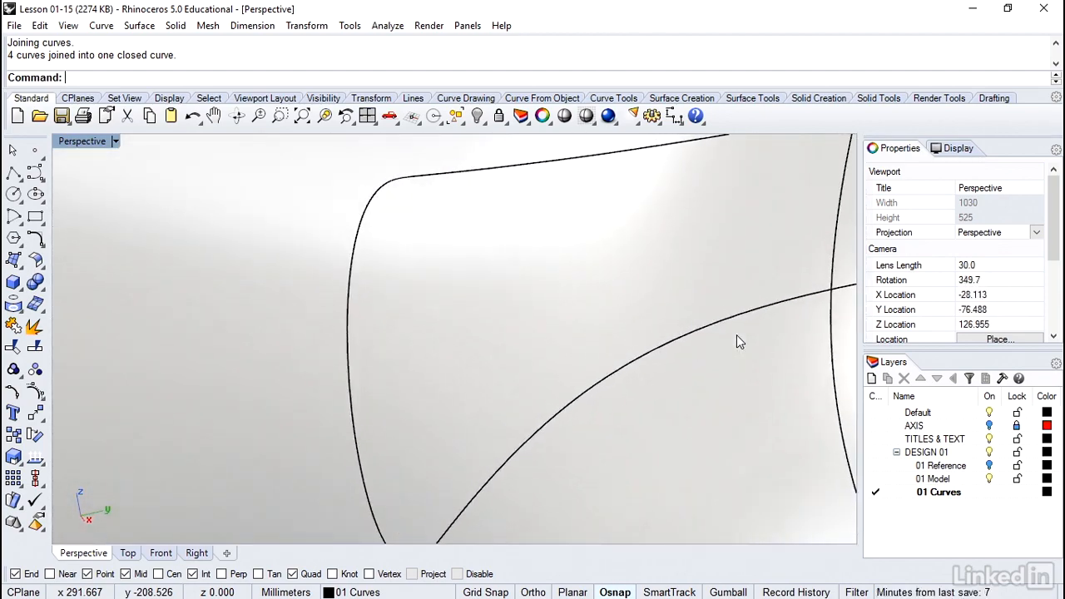
pyautogui.scroll(5, 736, 337)
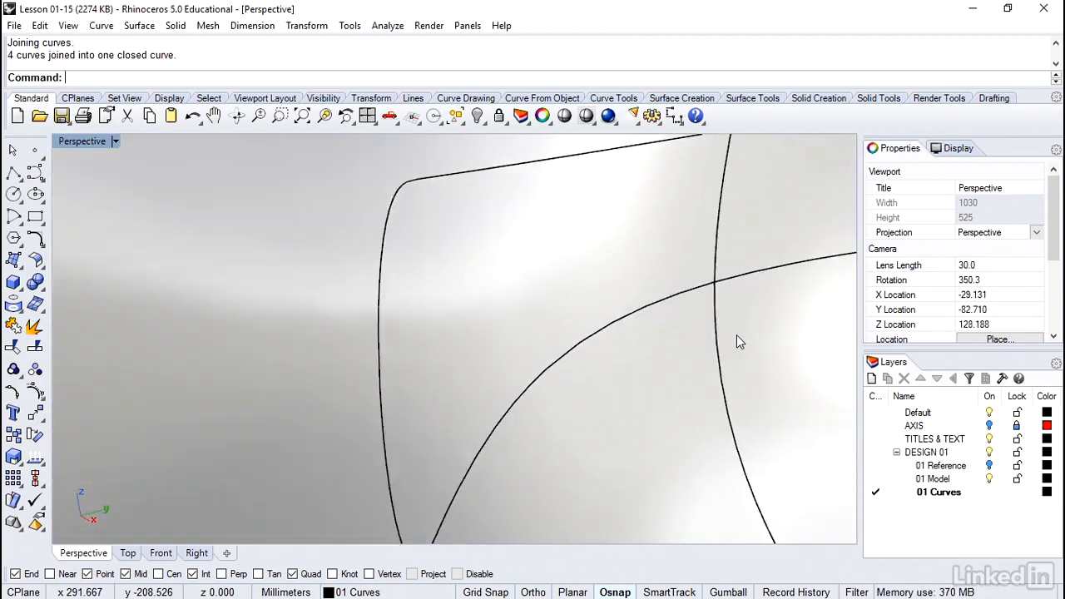
pyautogui.scroll(6, 736, 341)
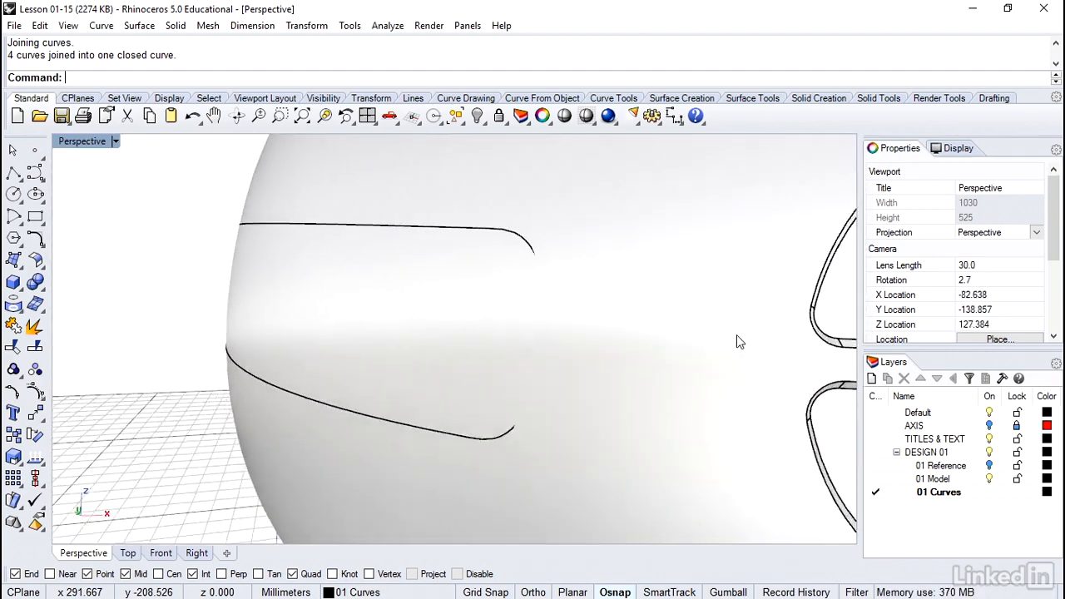
pyautogui.scroll(-1, 736, 339)
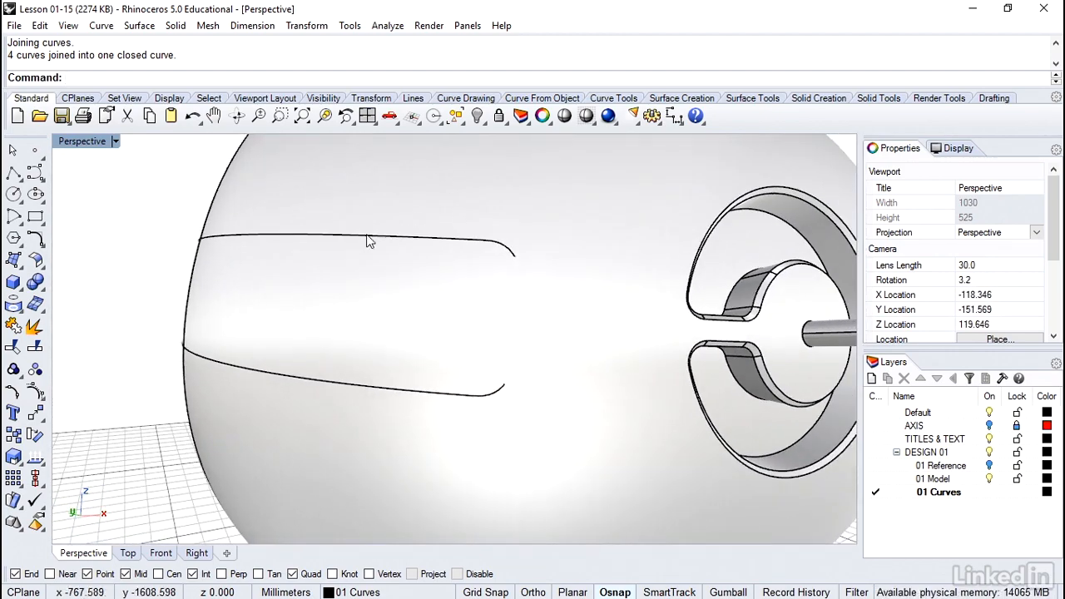
# Pull the closed visor outline back onto the helmet surface, with Loose=No and DeleteInput=Yes.
pyautogui.click(101, 26)
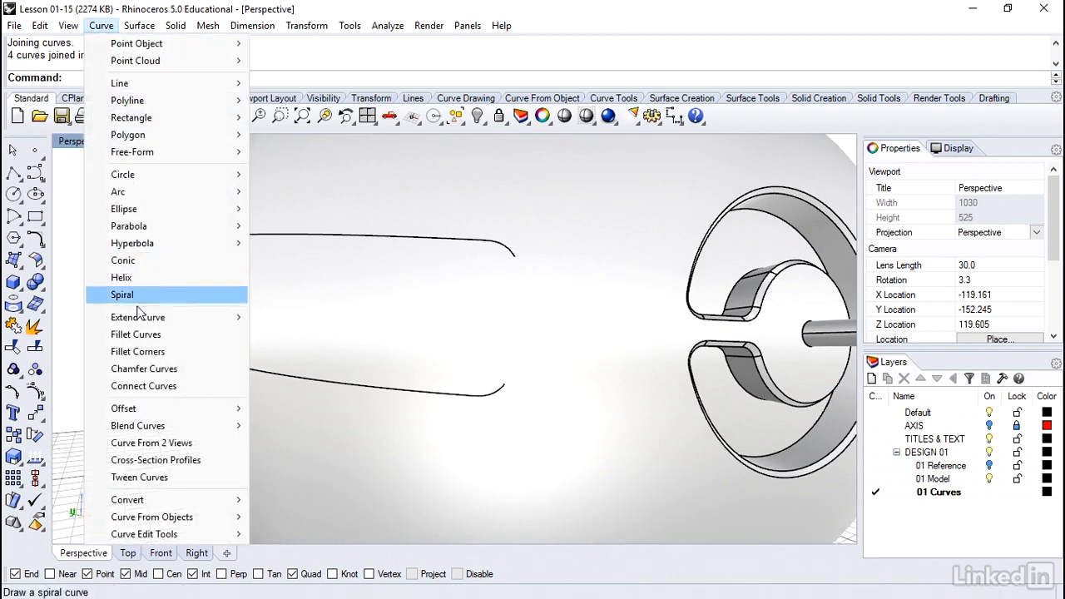
pyautogui.moveTo(176, 517)
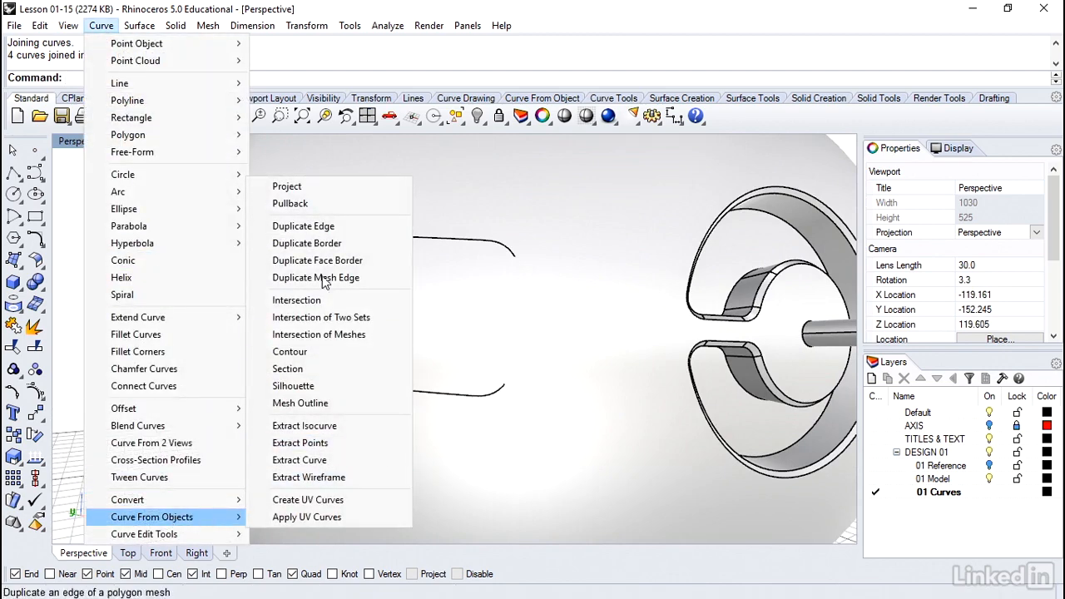
pyautogui.click(290, 204)
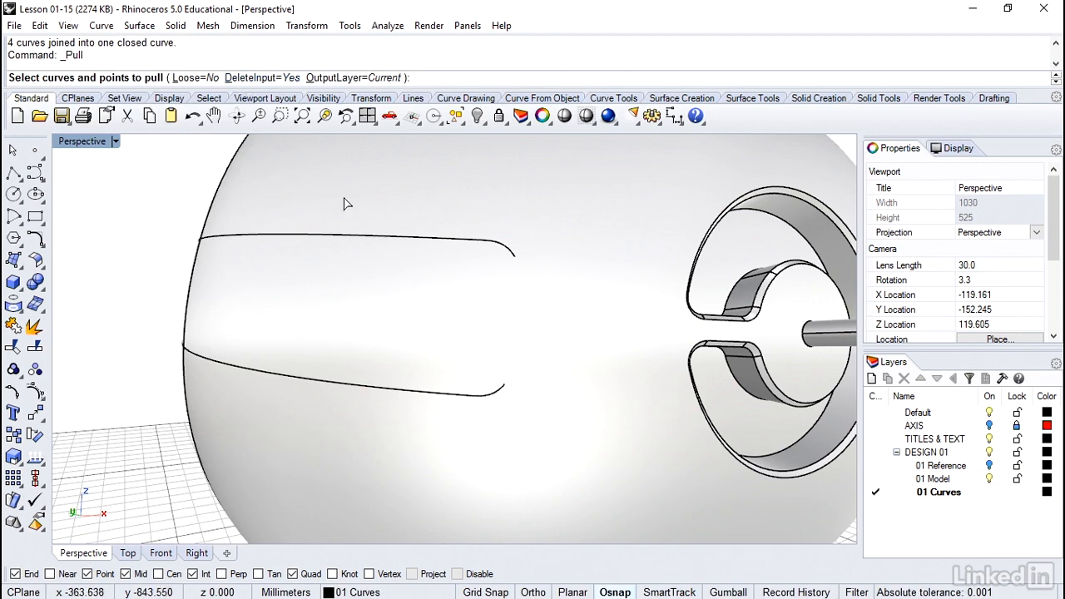
pyautogui.click(396, 237)
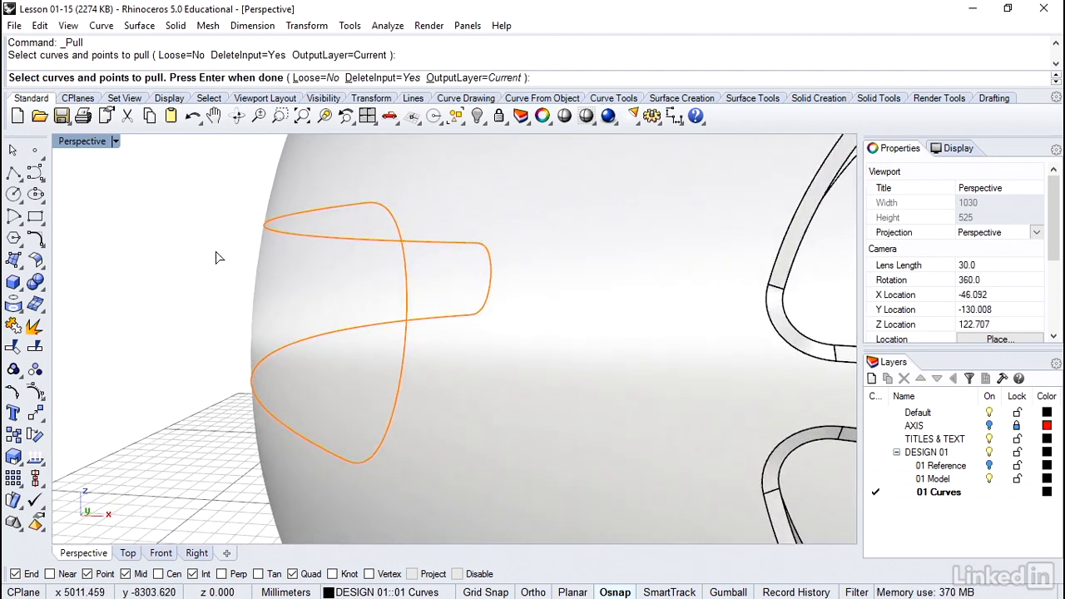
pyautogui.press('Return')
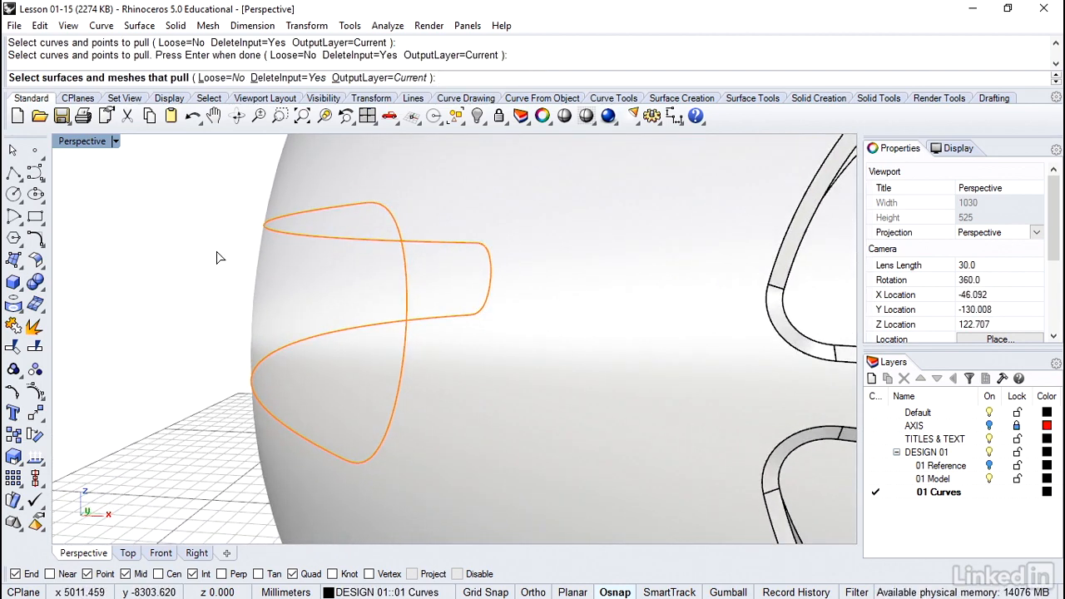
pyautogui.click(308, 289)
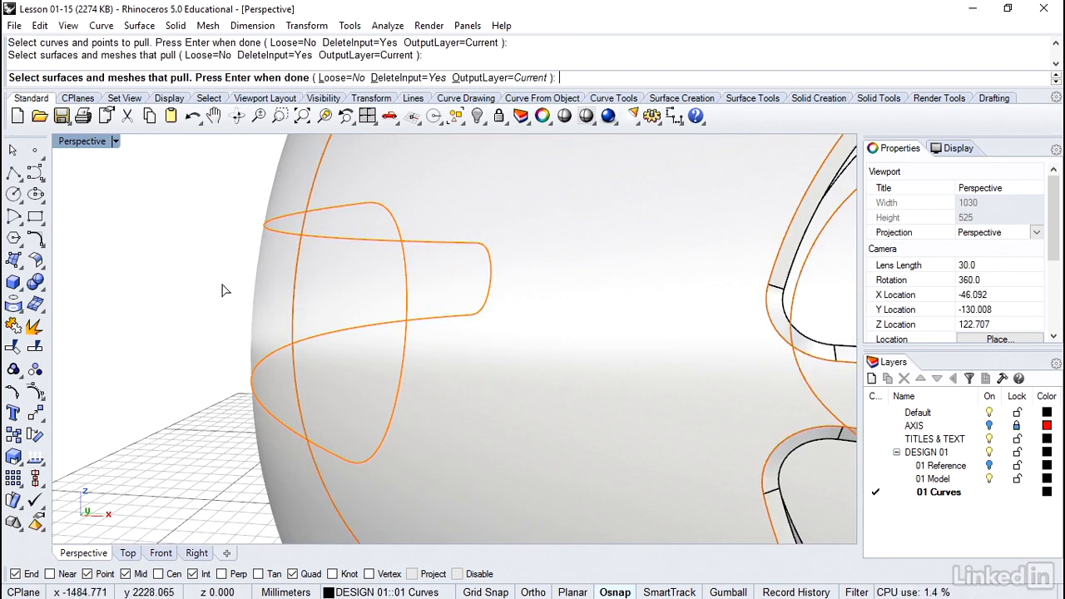
pyautogui.press('Return')
pyautogui.press('Escape')
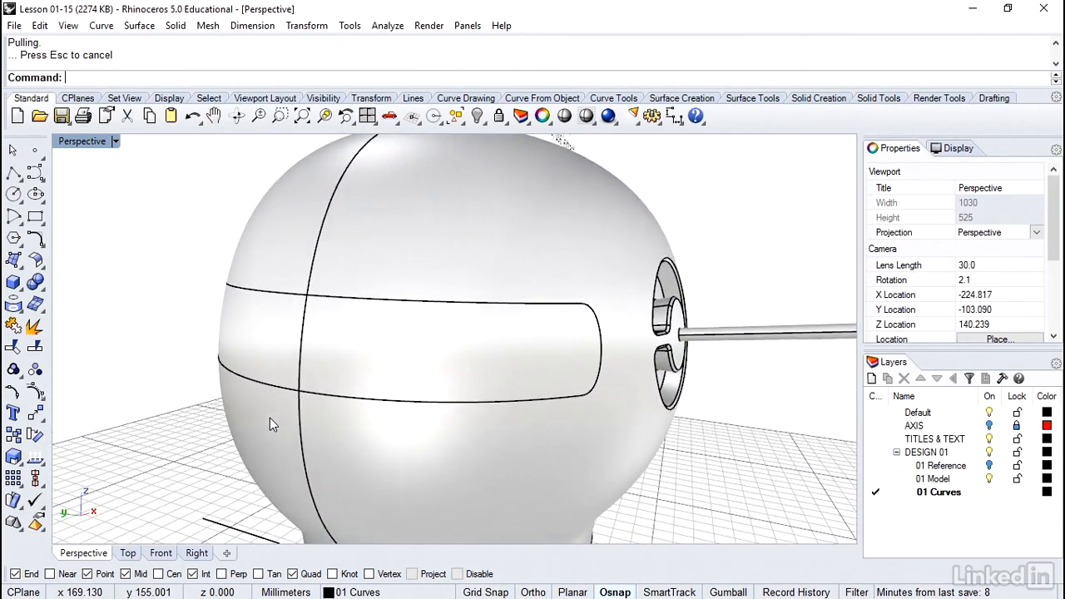
# Split the helmet surface using the pulled visor outline as the cutting object.
pyautogui.click(45, 343)
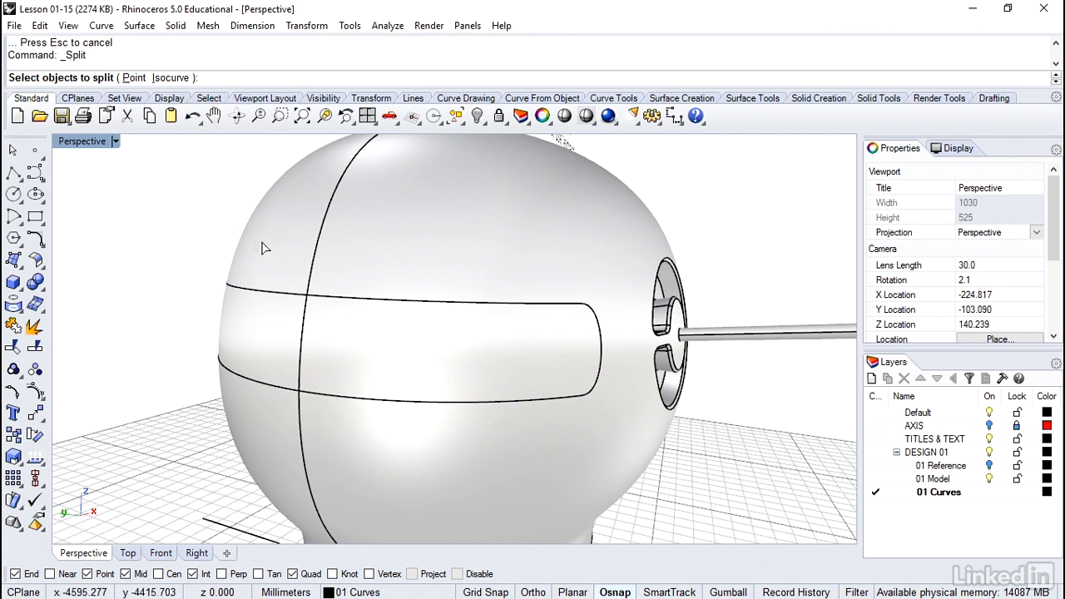
pyautogui.click(255, 289)
pyautogui.press('Return')
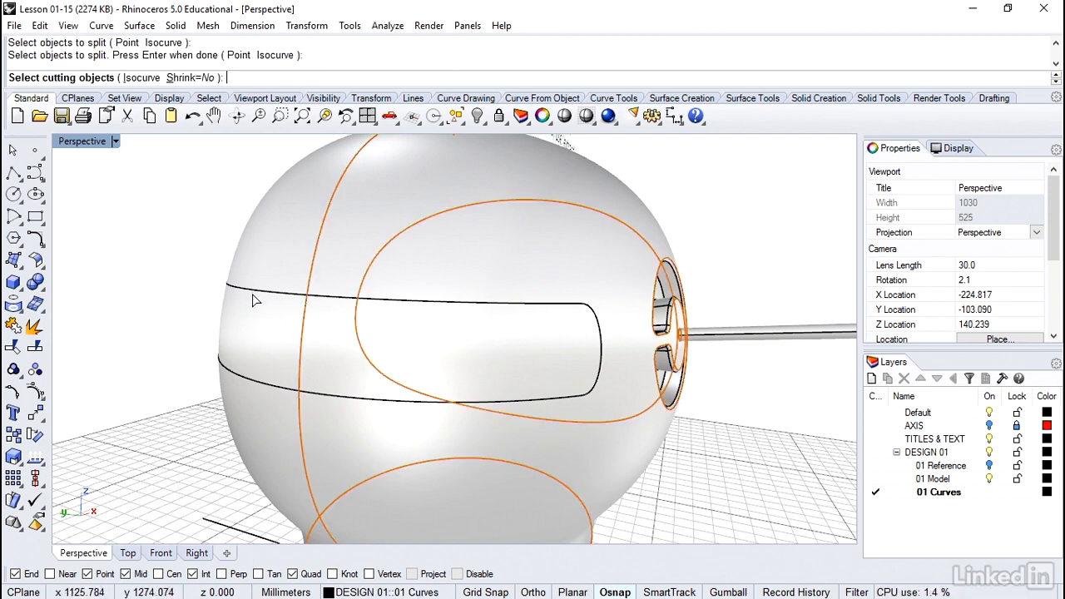
pyautogui.click(253, 290)
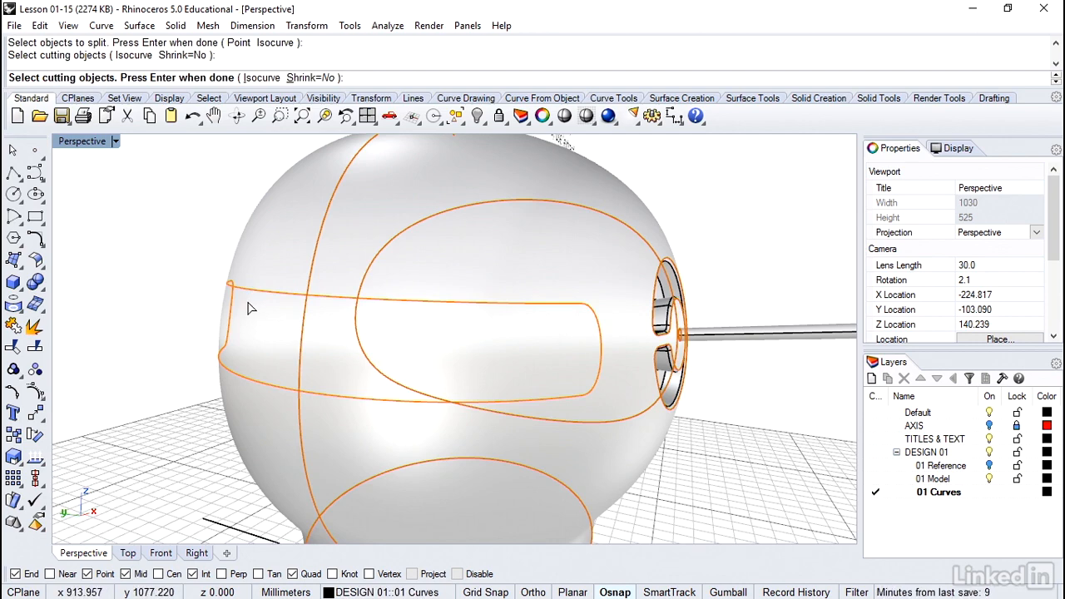
pyautogui.press('Return')
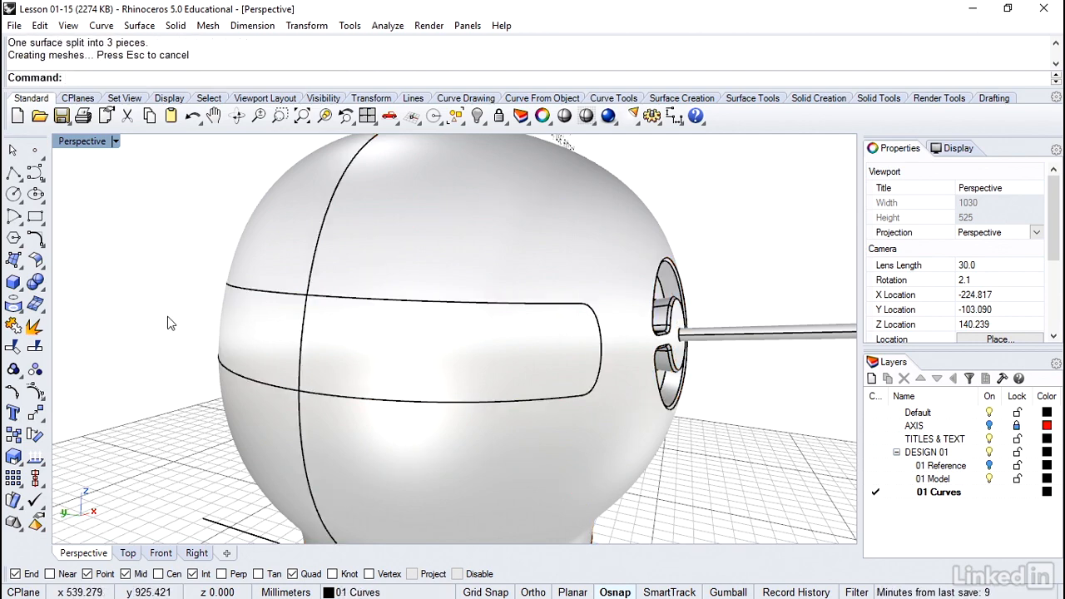
# Check the two split visor surfaces on either side of the helmet's centre seam and join them into one polysurface.
pyautogui.click(250, 330)
pyautogui.click(339, 343)
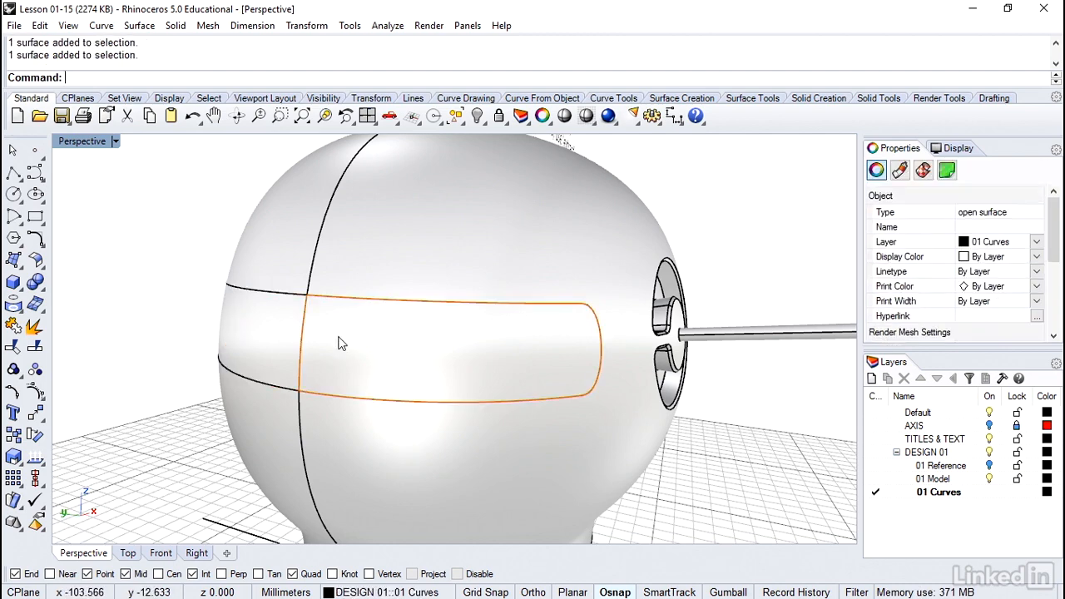
pyautogui.click(272, 343)
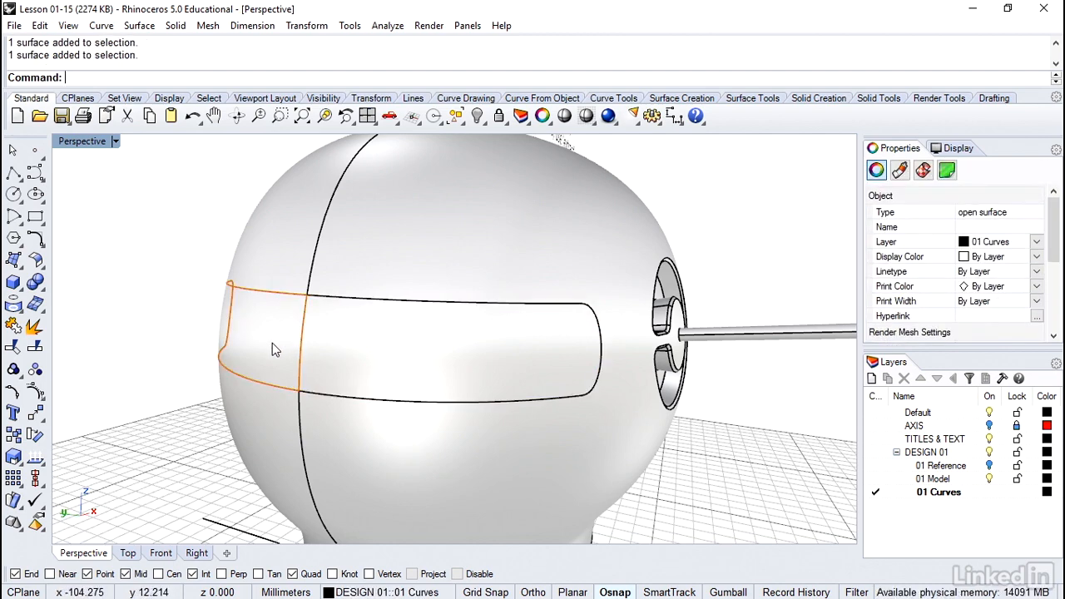
pyautogui.keyDown('shift'); pyautogui.click(338, 339); pyautogui.keyUp('shift')
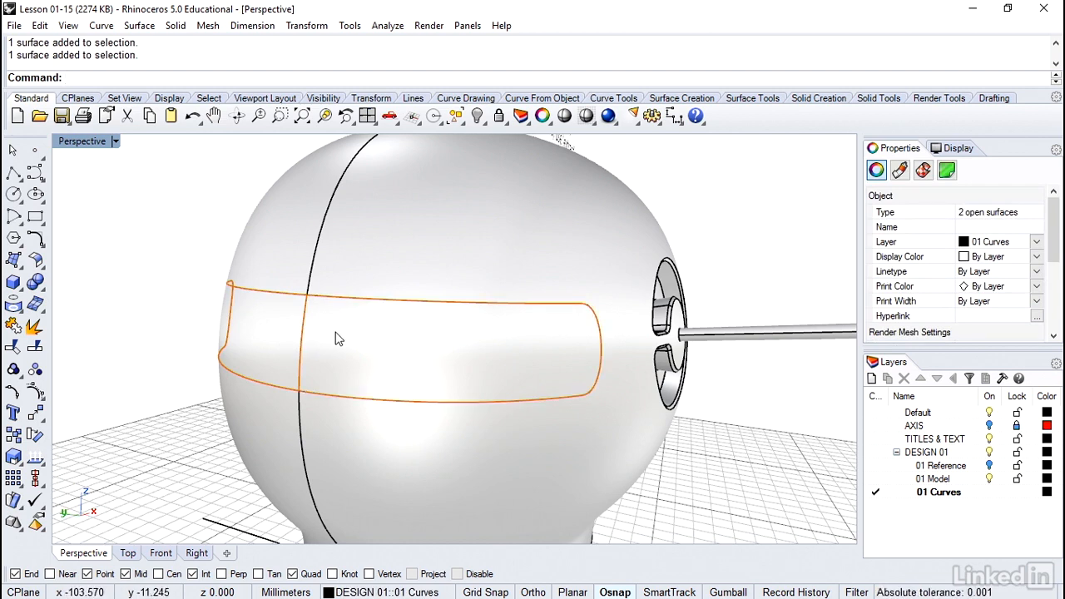
pyautogui.hotkey('ctrl', 'j')
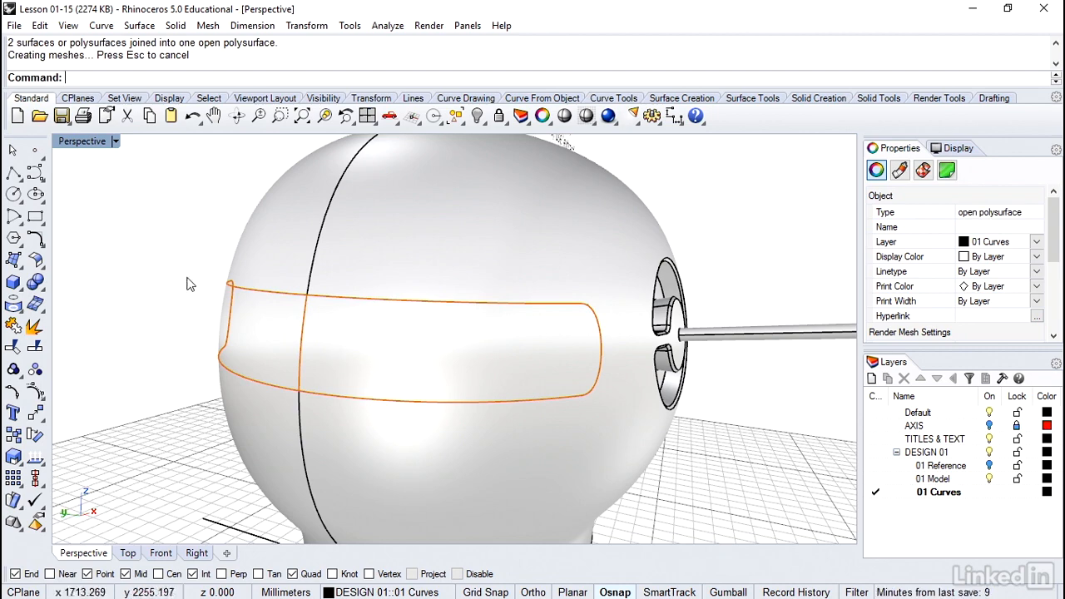
pyautogui.click(155, 249)
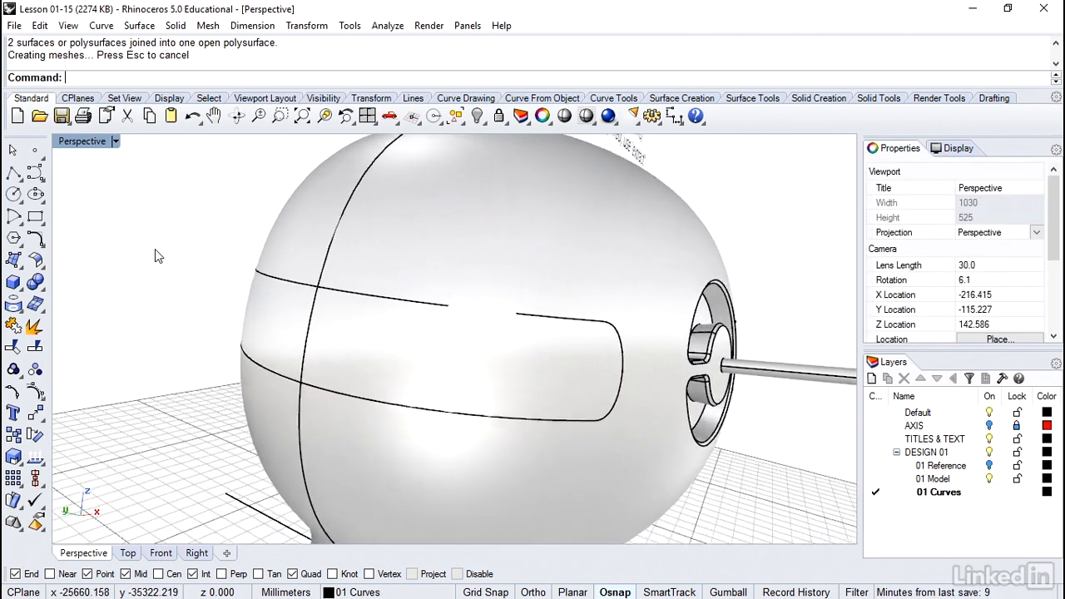
# Offset the joined visor polysurface 6 mm outward from the helmet with Corner=Round, Solid=Yes and DeleteInput=Yes.
pyautogui.click(177, 27)
pyautogui.click(209, 391)
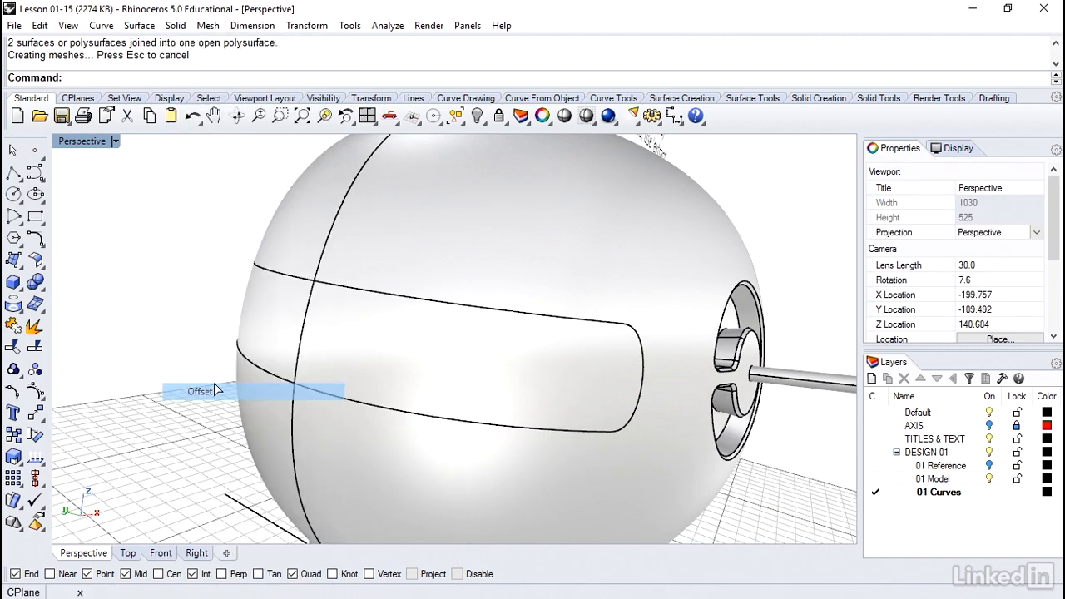
pyautogui.click(330, 324)
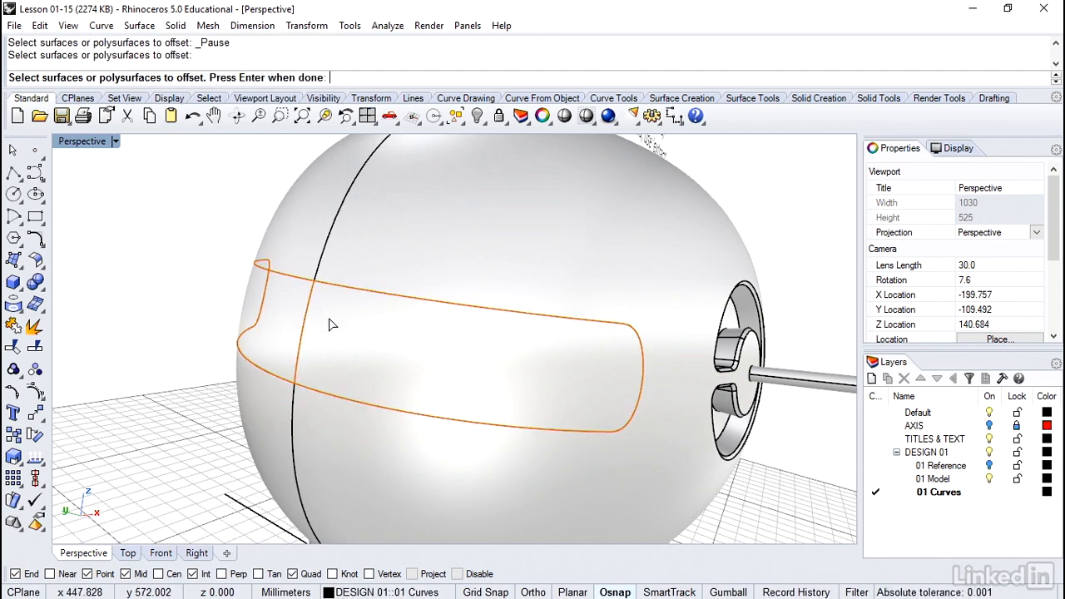
pyautogui.press('Return')
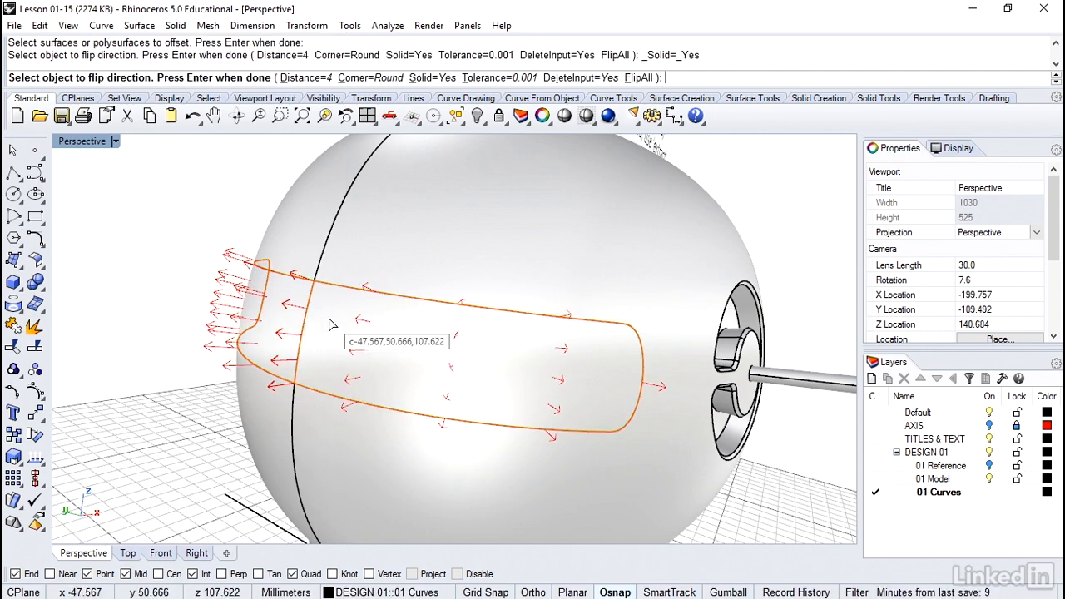
pyautogui.click(333, 325)
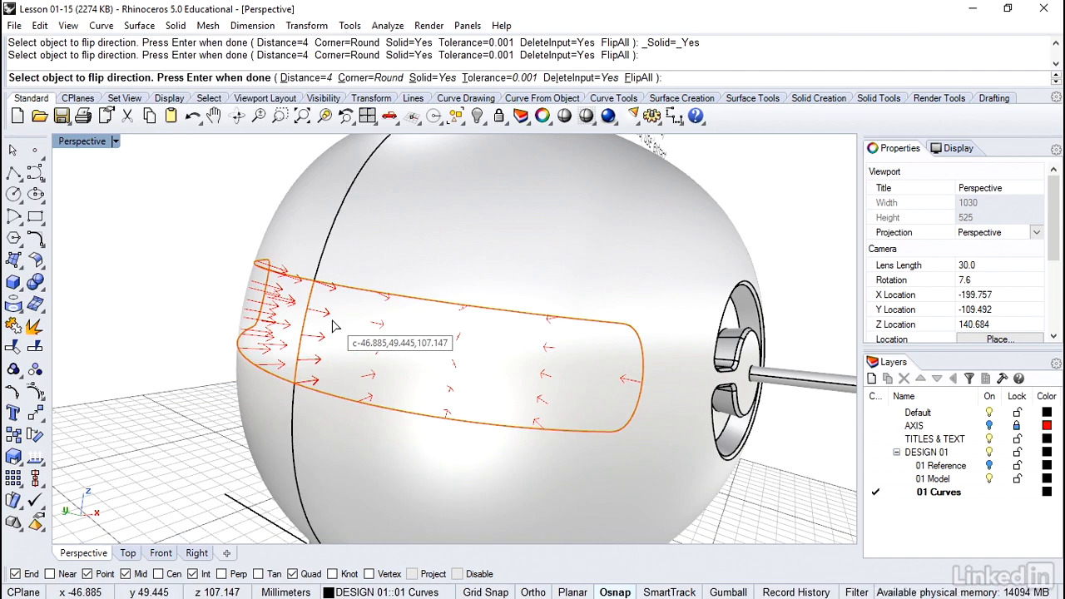
pyautogui.click(333, 325)
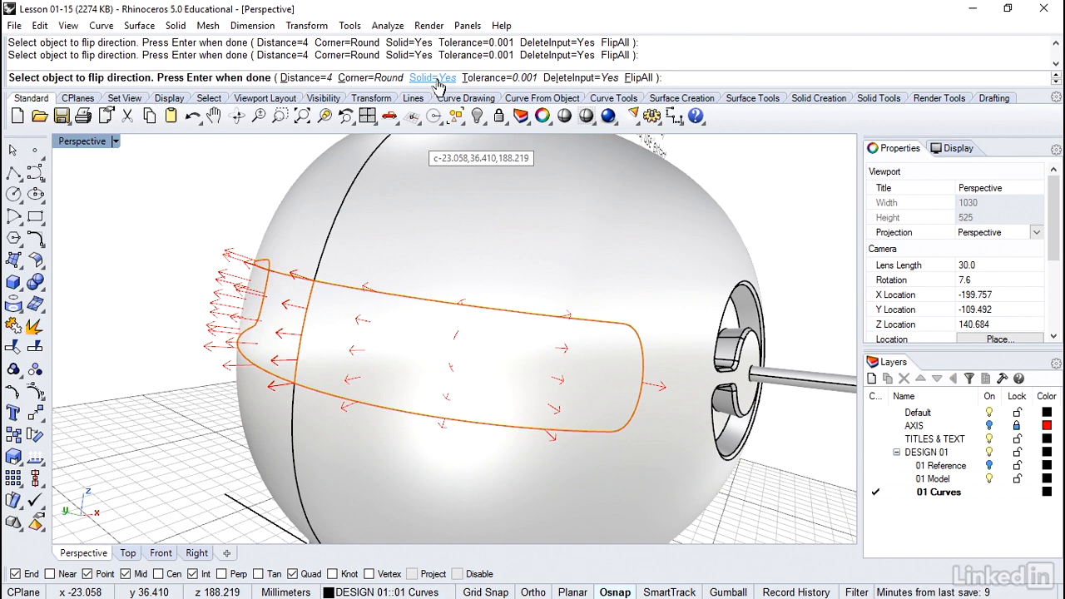
pyautogui.click(312, 78)
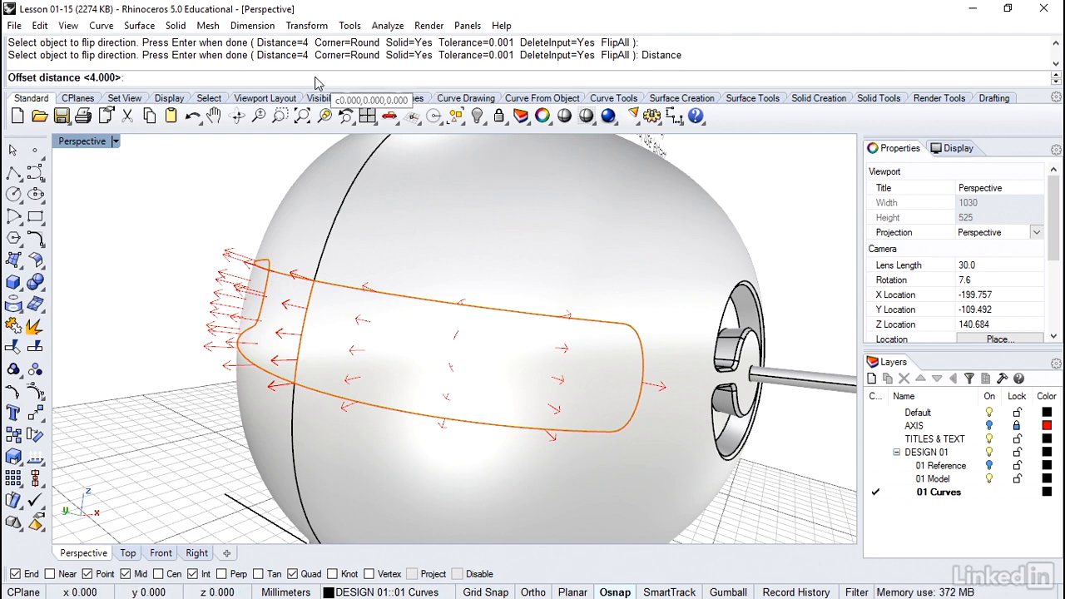
pyautogui.write('6')
pyautogui.press('Return')
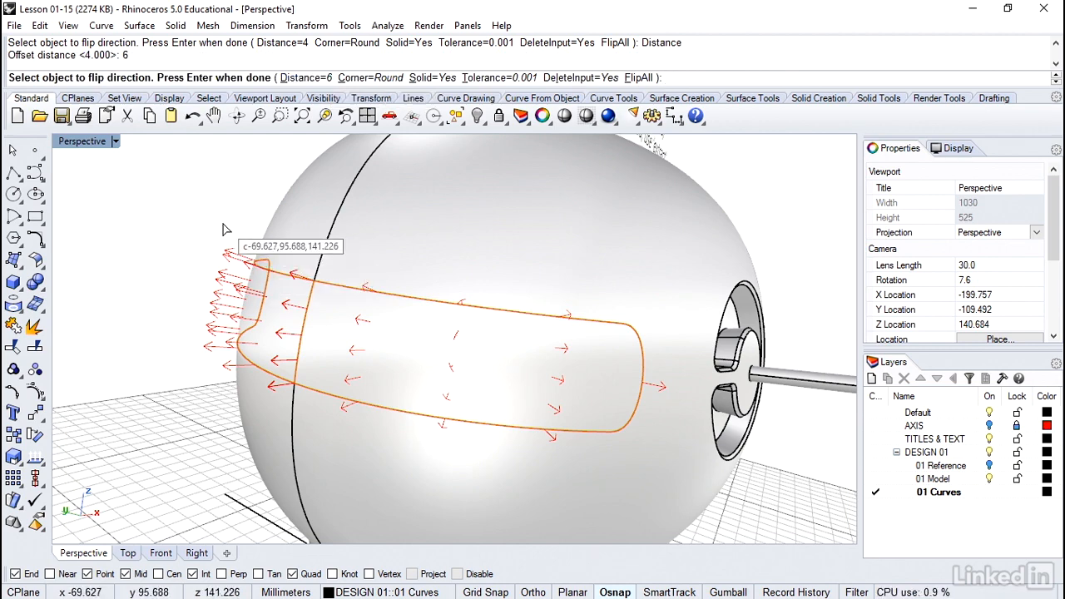
pyautogui.press('Return')
# Examine the offset visor solid's thickness and edges from the front seam around to its rounded side end.
pyautogui.press('Left')
pyautogui.press('Left')
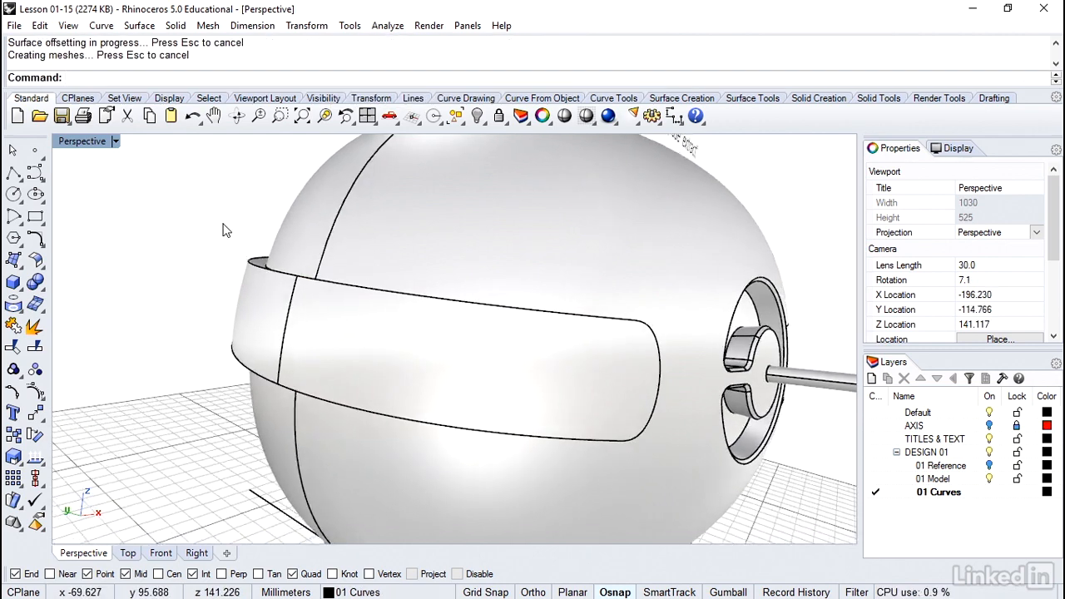
pyautogui.moveTo(223, 229); pyautogui.dragTo(246, 248, button='right')
pyautogui.scroll(3, 258, 243)
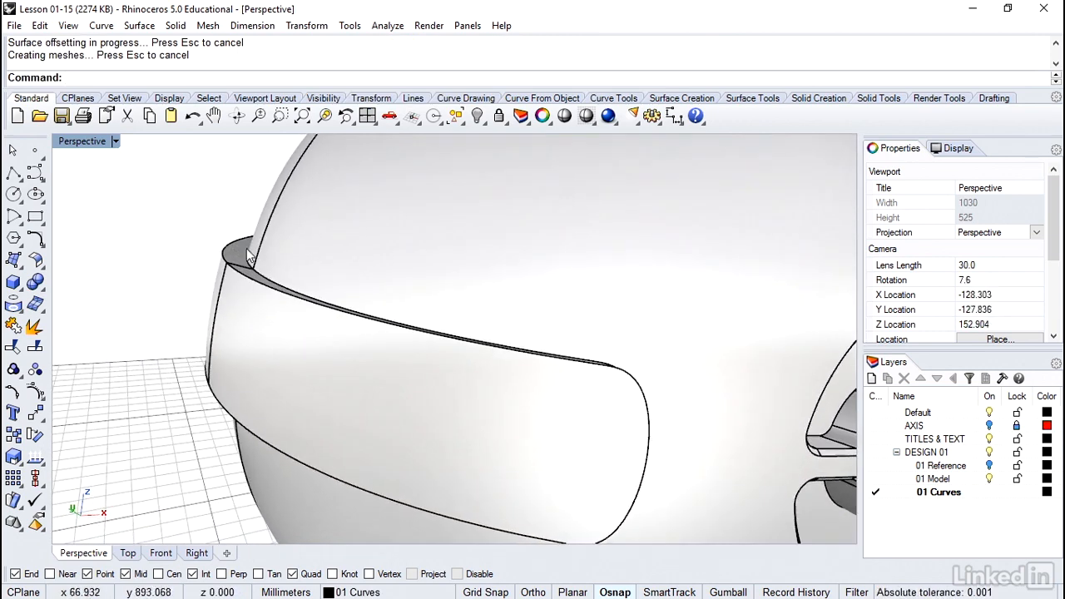
pyautogui.click(235, 257)
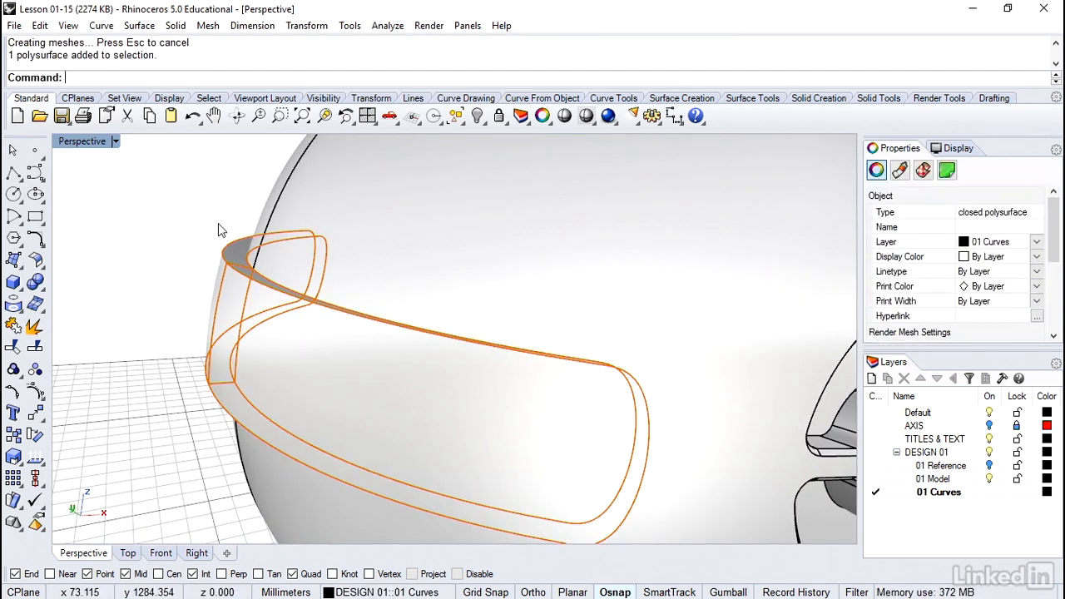
pyautogui.press('Escape')
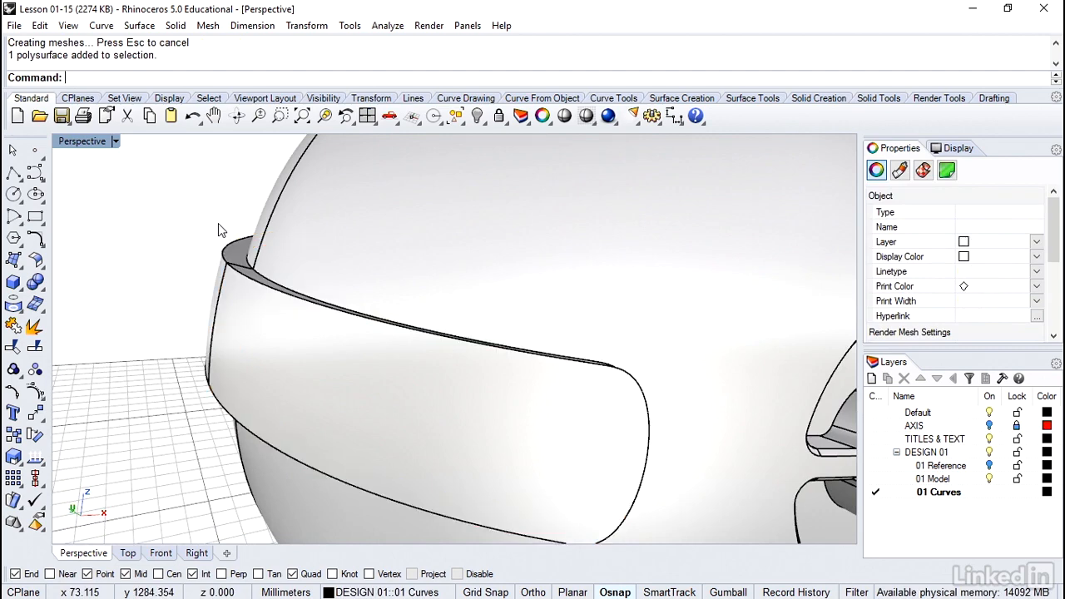
pyautogui.scroll(2, 218, 223)
pyautogui.moveTo(218, 222); pyautogui.dragTo(233, 223, button='right')
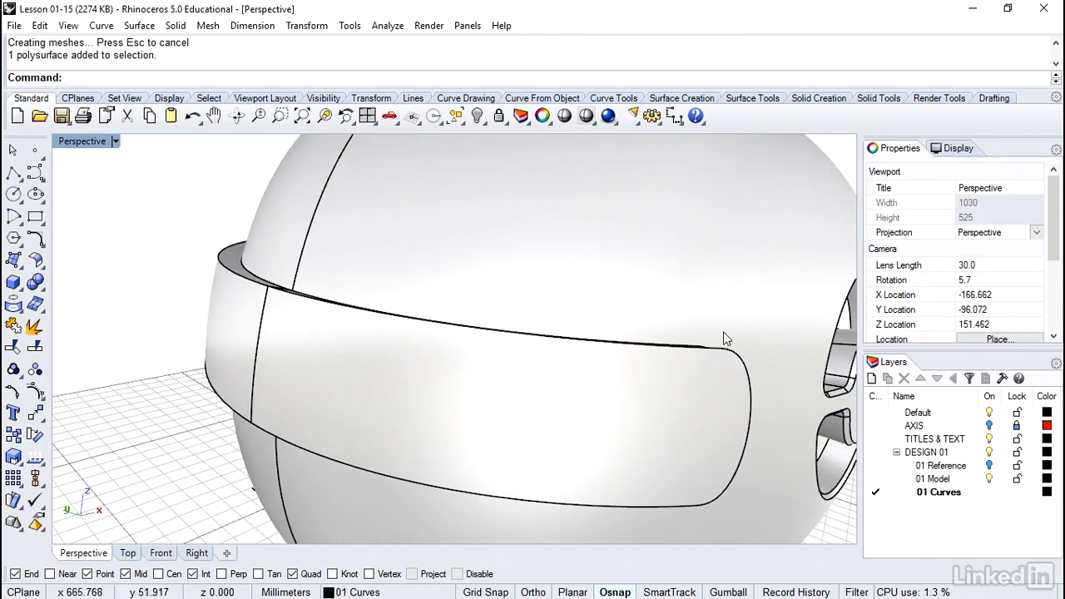
pyautogui.scroll(1, 391, 356)
pyautogui.moveTo(391, 350); pyautogui.dragTo(257, 310, button='right')
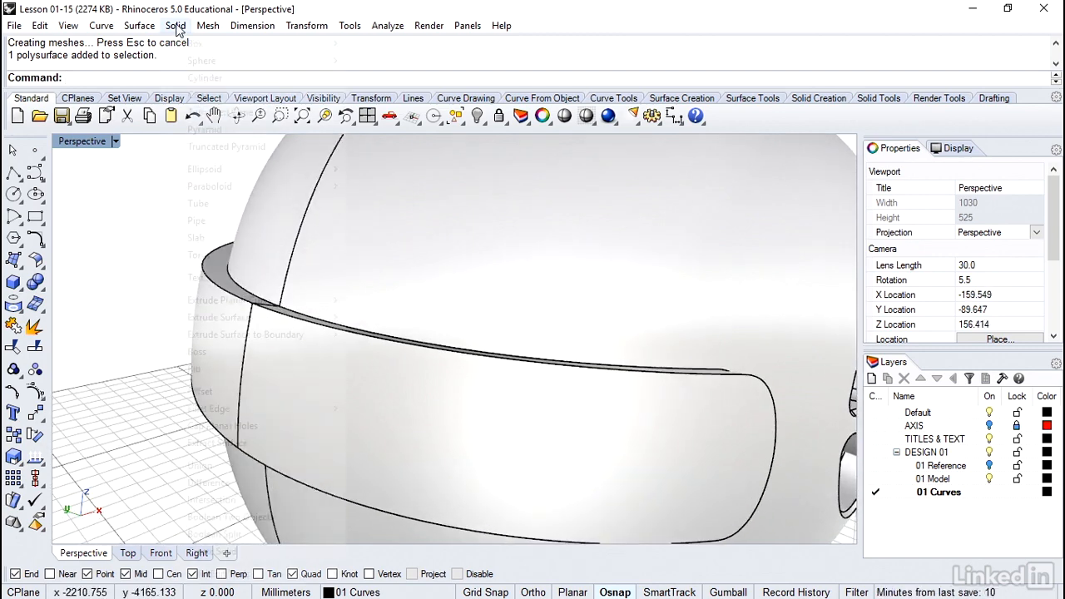
# Chamfer the visor solid's entire outer edge loop by 1 mm, selecting it as a tangent edge chain with RailType=RollingBall.
pyautogui.click(175, 25)
pyautogui.moveTo(242, 408)
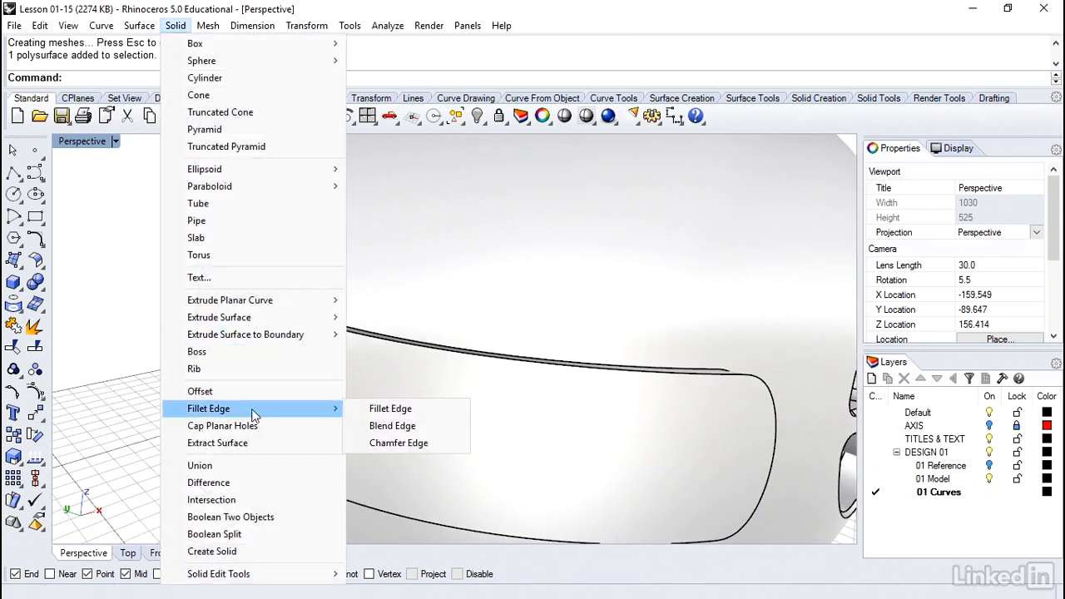
pyautogui.click(393, 443)
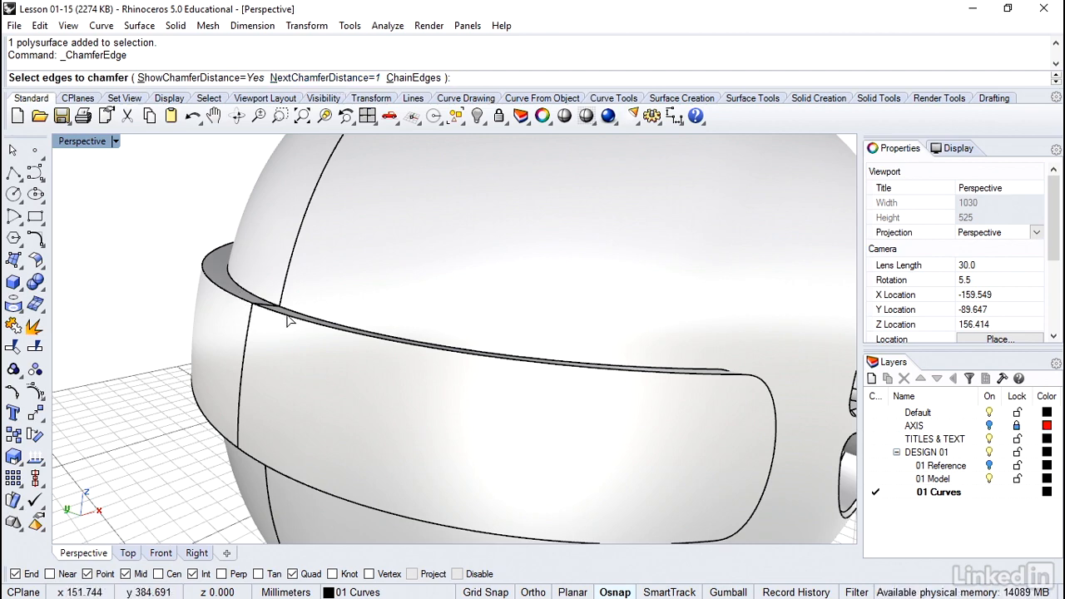
pyautogui.click(421, 81)
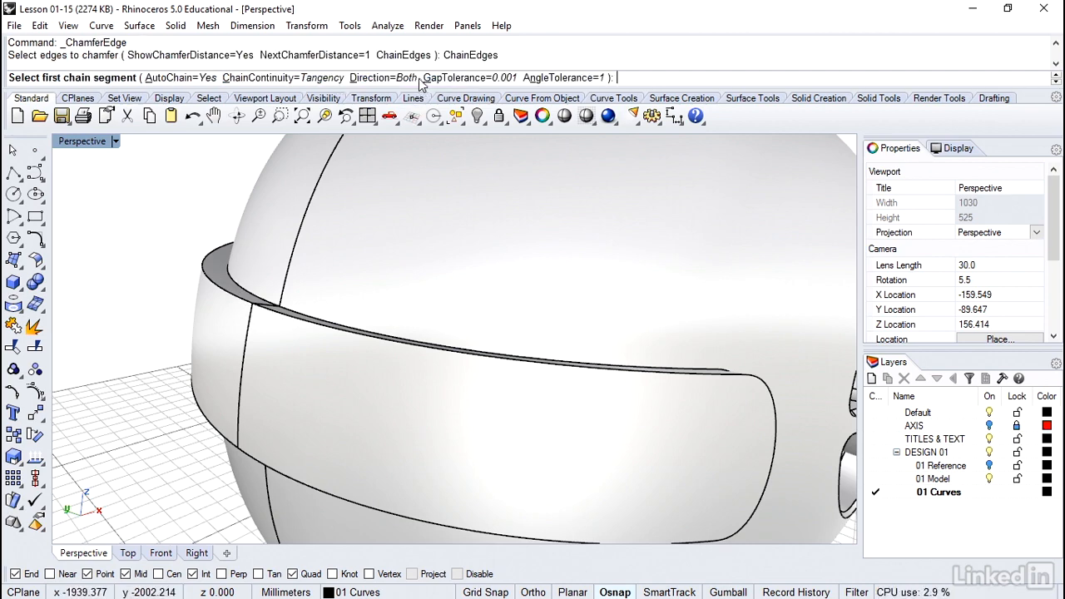
pyautogui.click(676, 368)
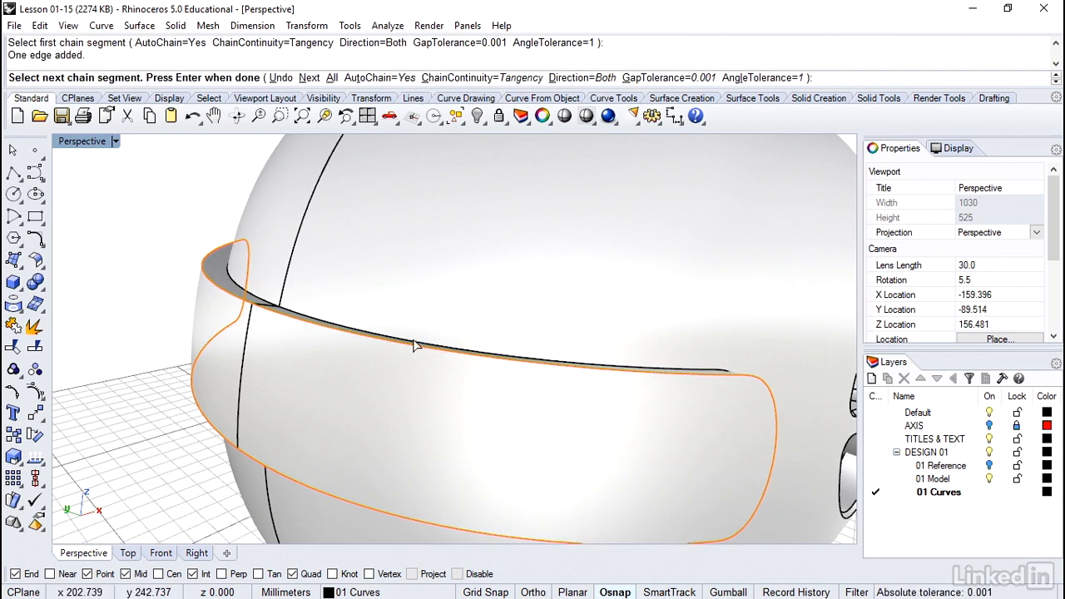
pyautogui.scroll(-4, 413, 345)
pyautogui.press('Return')
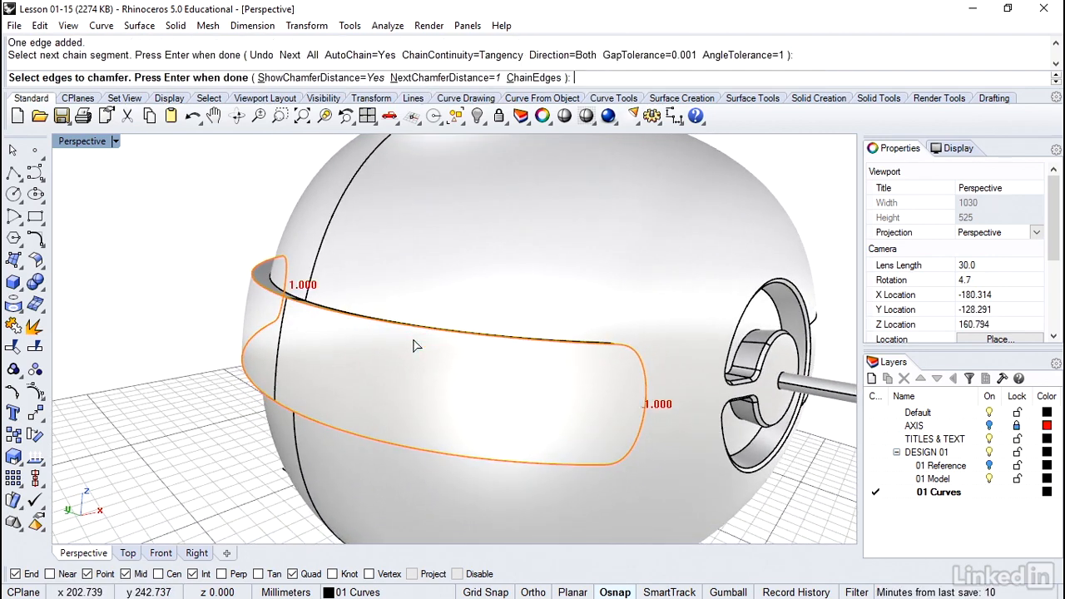
pyautogui.press('Return')
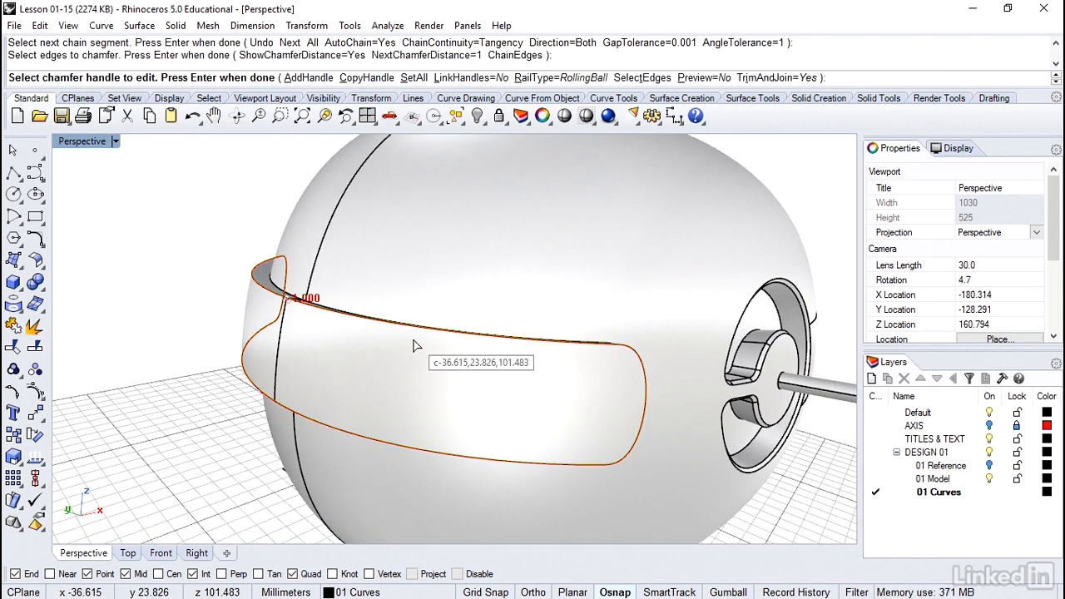
pyautogui.press('Return')
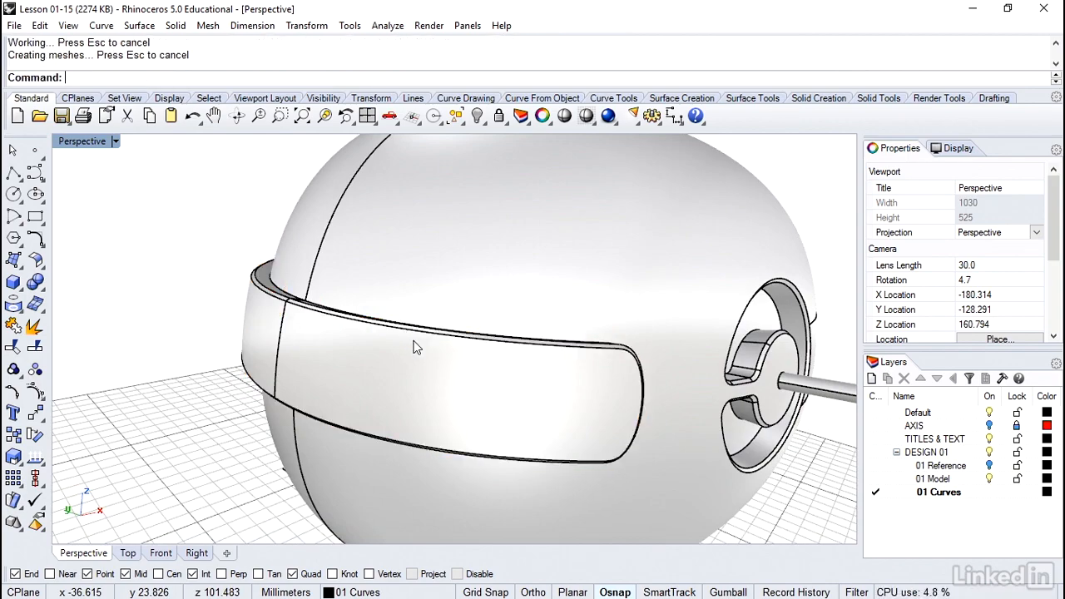
# Check the chamfered visor edge up close and show the whole helmet in the view named finale.
pyautogui.moveTo(414, 341); pyautogui.dragTo(414, 341, button='right')
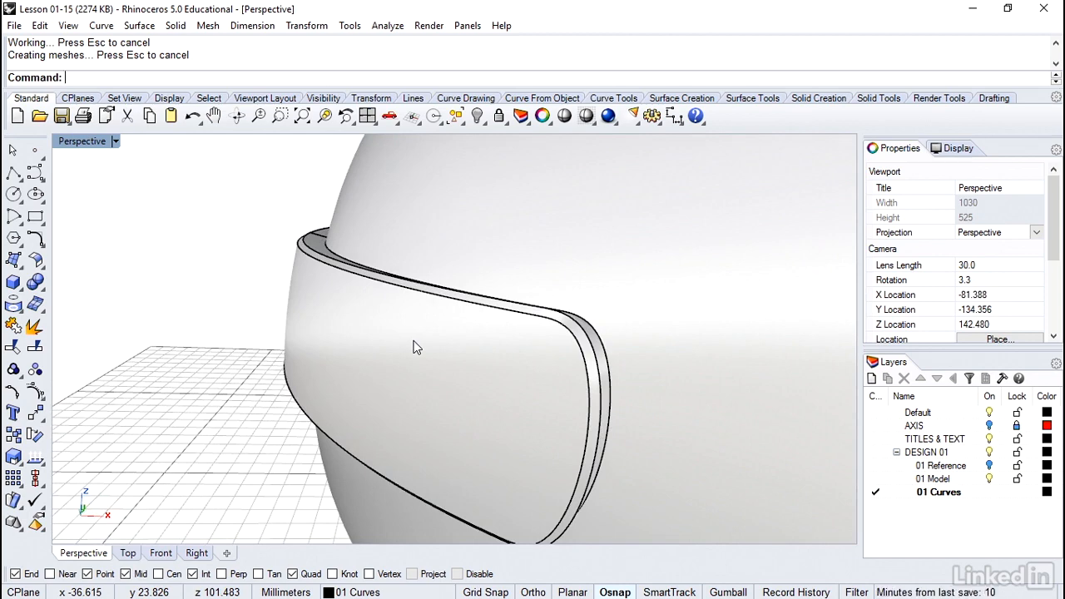
pyautogui.write('finale')
pyautogui.press('Return')
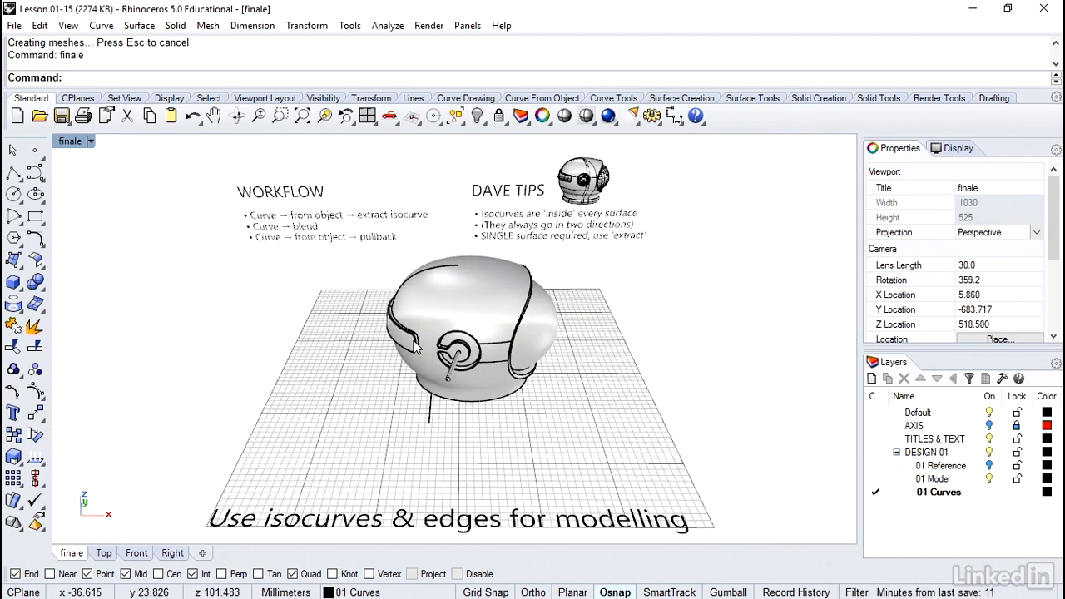